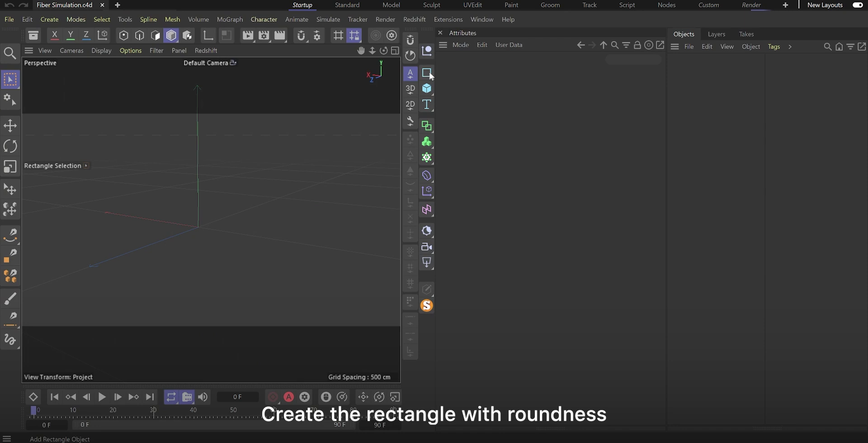
# Set the rectangle's width to 75 cm and enable rounding
pyautogui.click(527, 103)
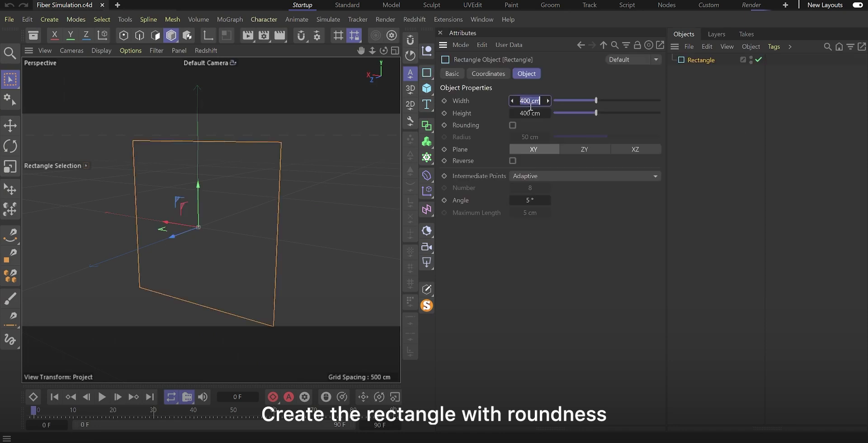
pyautogui.write('75')
pyautogui.press('Return')
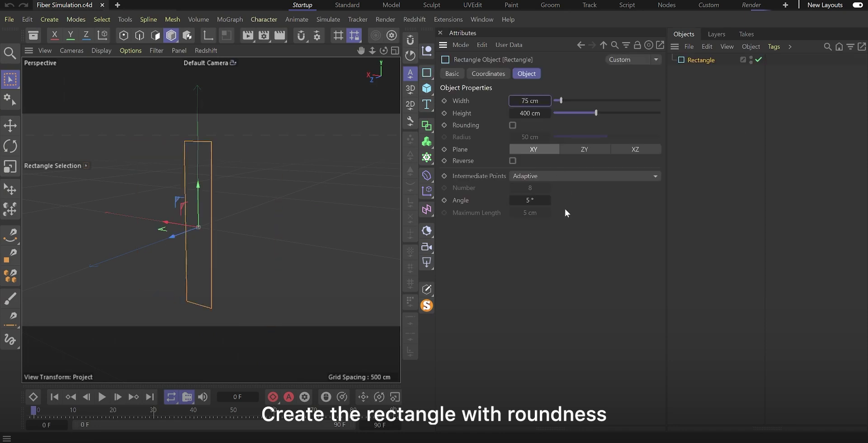
pyautogui.click(513, 125)
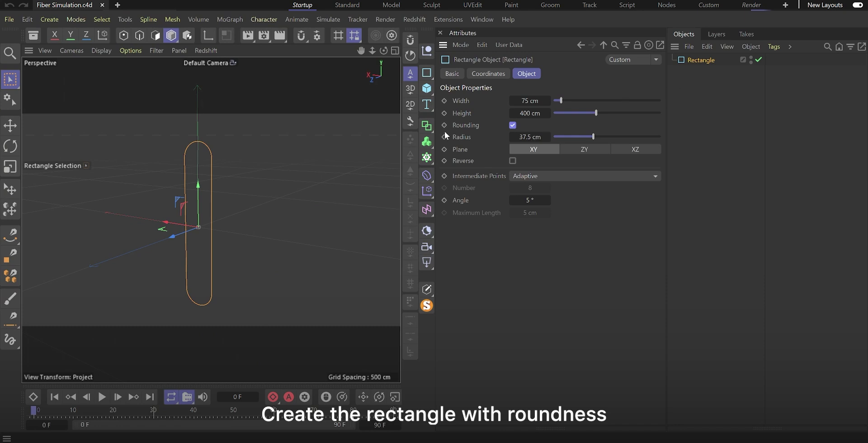
# Clone the rounded rectangle radially in the XY plane with radius 0
pyautogui.keyDown('alt'); pyautogui.click(426, 158); pyautogui.keyUp('alt')
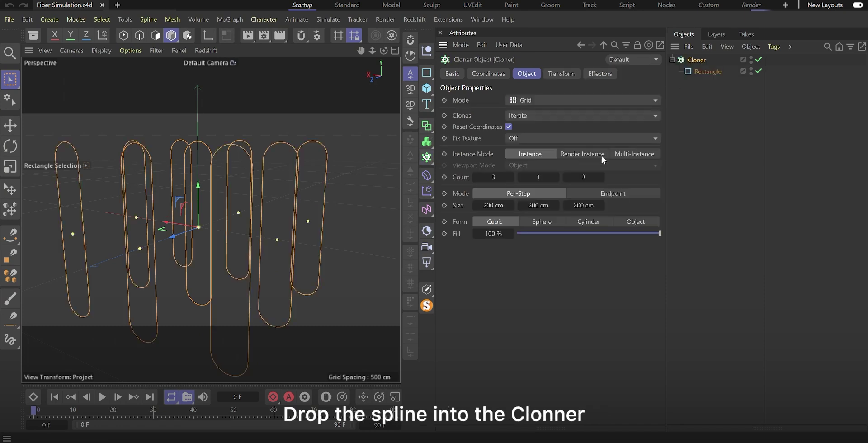
pyautogui.click(528, 104)
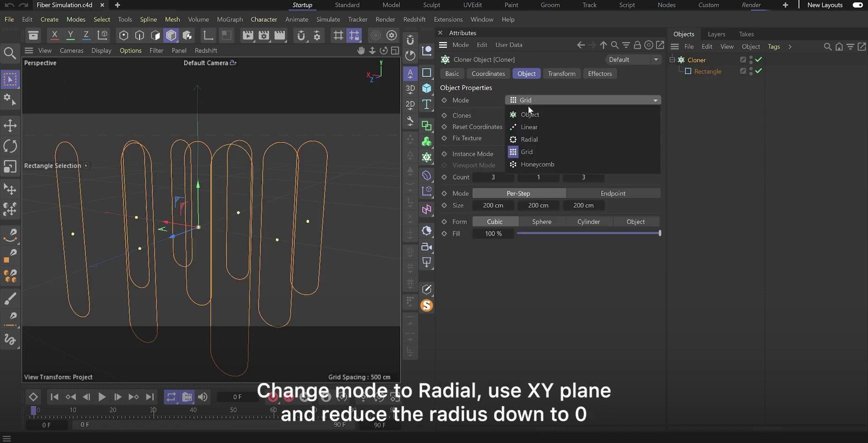
pyautogui.click(529, 141)
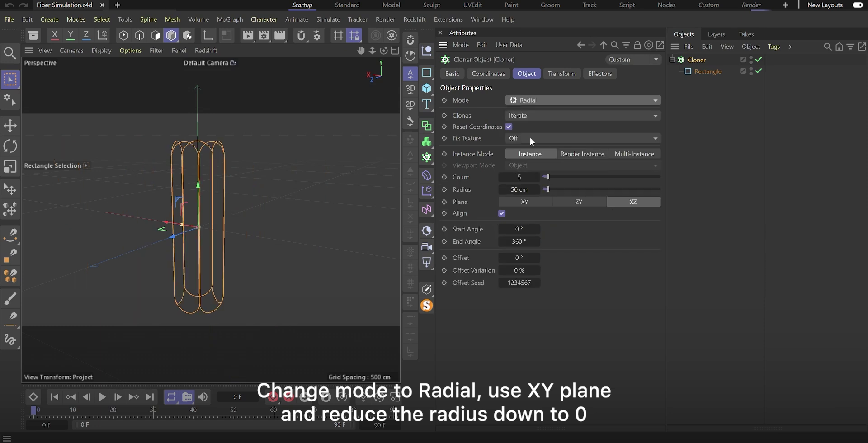
pyautogui.click(520, 204)
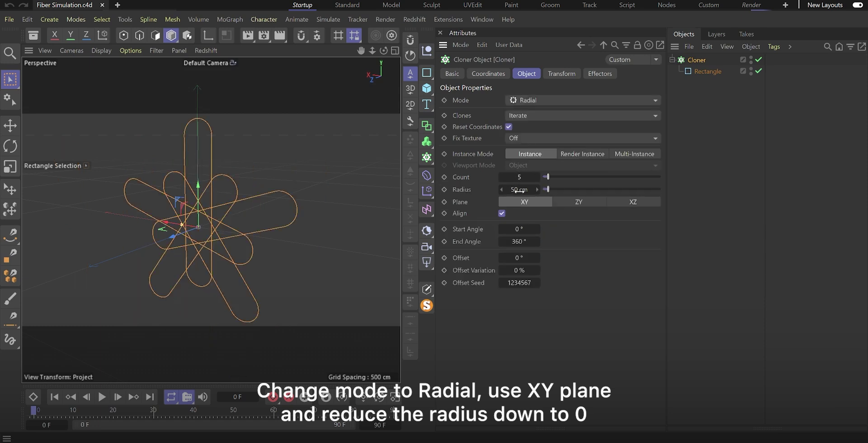
pyautogui.click(518, 190)
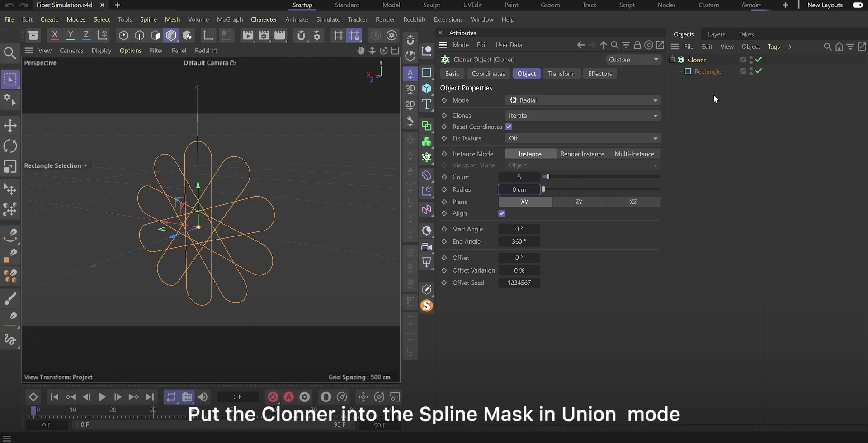
# Merge the clones with a Spline Mask in Union mode
pyautogui.click(426, 126)
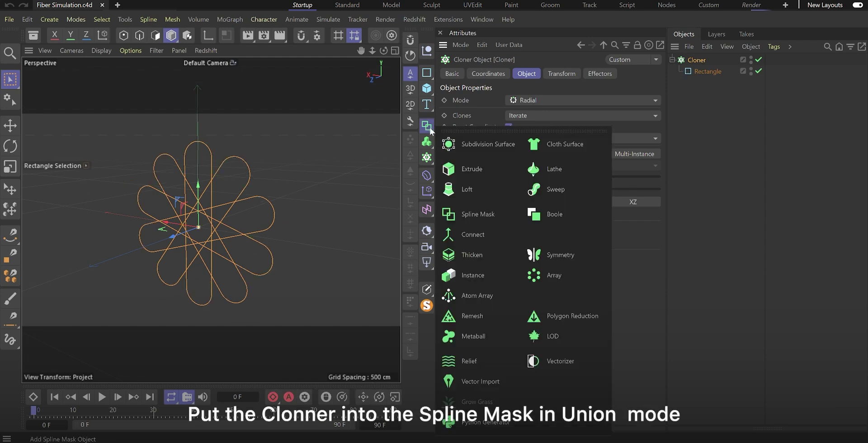
pyautogui.keyDown('alt'); pyautogui.click(458, 218); pyautogui.keyUp('alt')
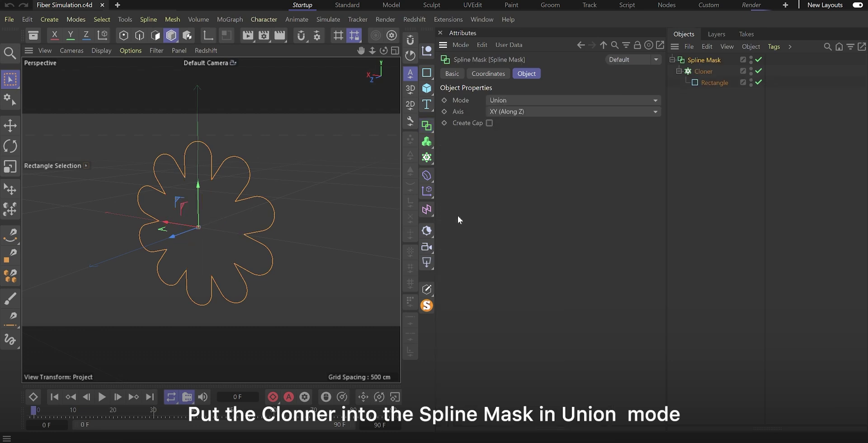
pyautogui.click(690, 153)
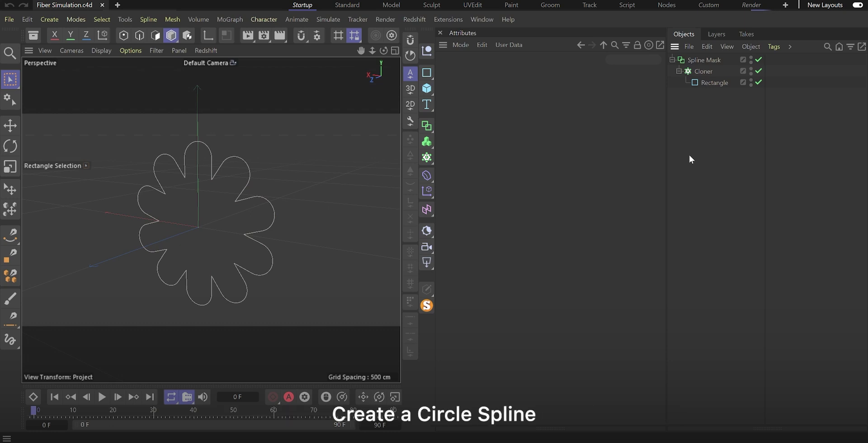
# Add a Circle spline with a 100 cm radius
pyautogui.moveTo(429, 74); pyautogui.dragTo(522, 94)
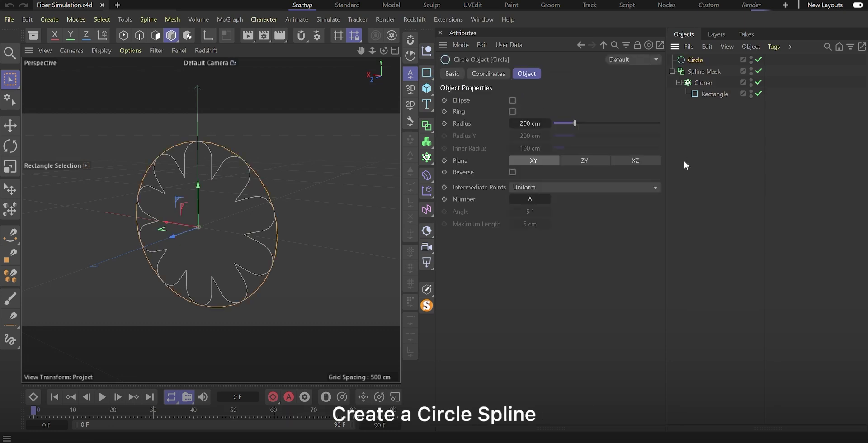
pyautogui.doubleClick(529, 123)
pyautogui.write('100')
pyautogui.press('Return')
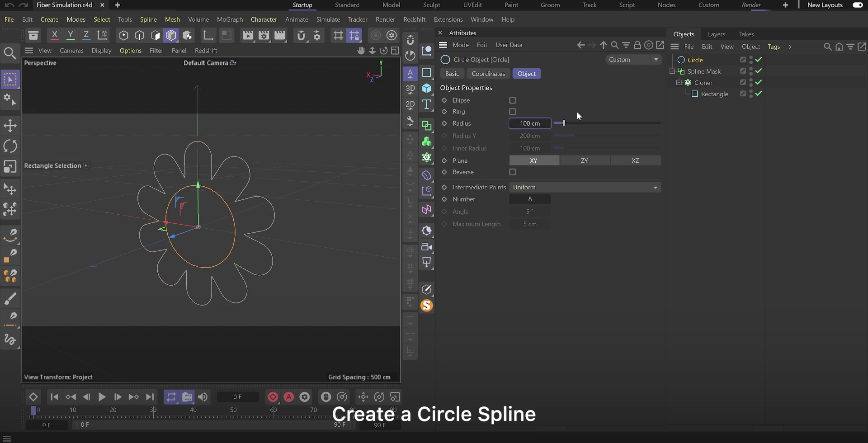
# Add a null named 'Source Spline' and parent Circle and Spline Mask under it
pyautogui.click(672, 71)
pyautogui.click(678, 83)
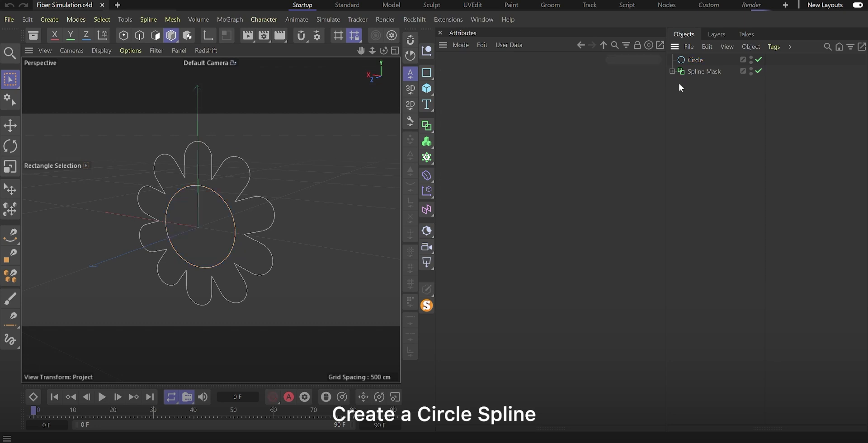
pyautogui.click(426, 50)
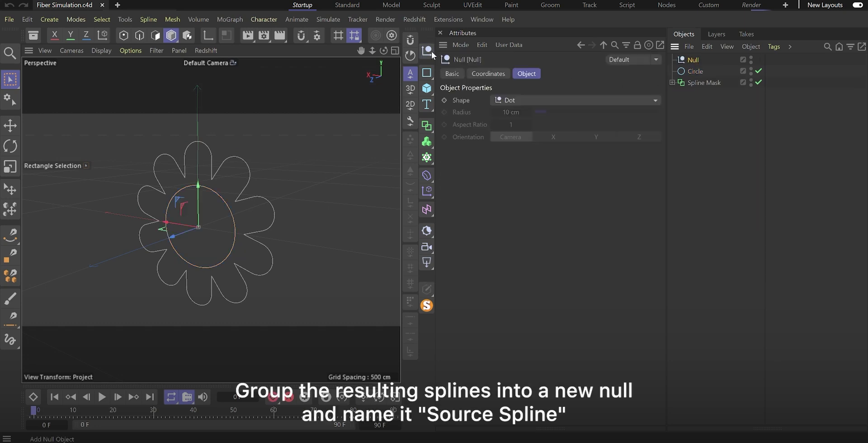
pyautogui.doubleClick(692, 61)
pyautogui.write('Sour')
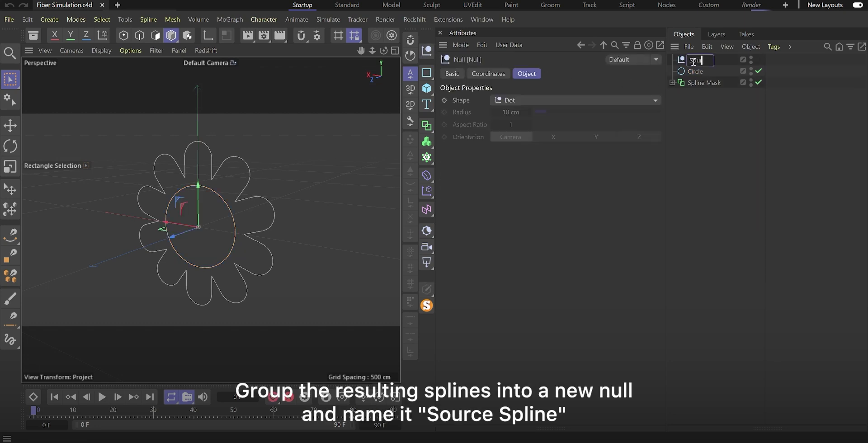
pyautogui.write('ce Spline')
pyautogui.click(695, 113)
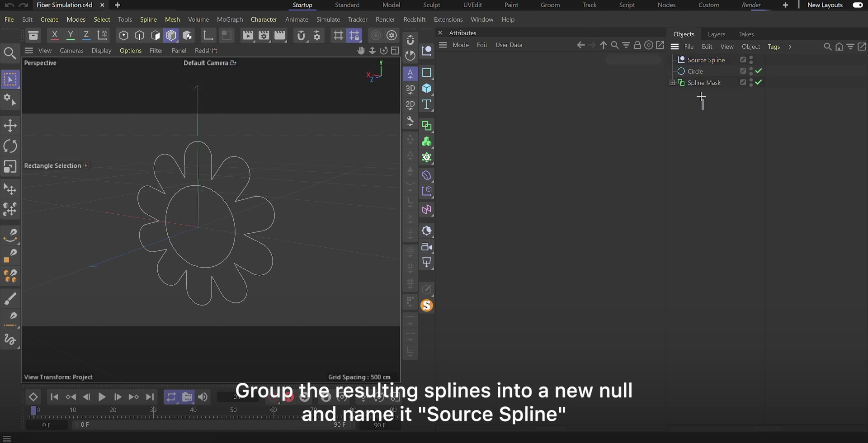
pyautogui.moveTo(701, 97); pyautogui.dragTo(687, 63)
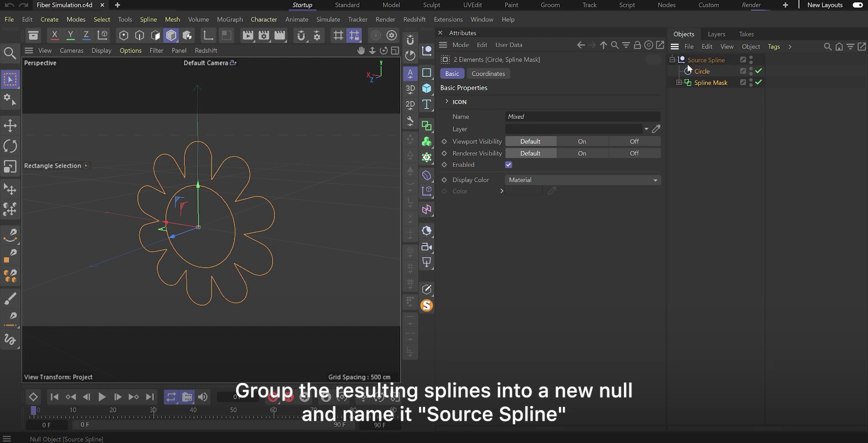
pyautogui.click(672, 60)
pyautogui.click(699, 87)
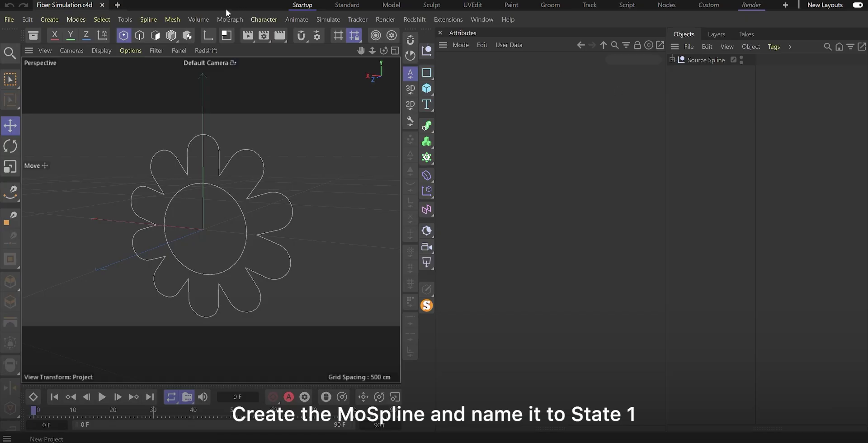
# Add a MoSpline named 'State 1' tracing Circle with 600 evenly spaced points
pyautogui.click(227, 18)
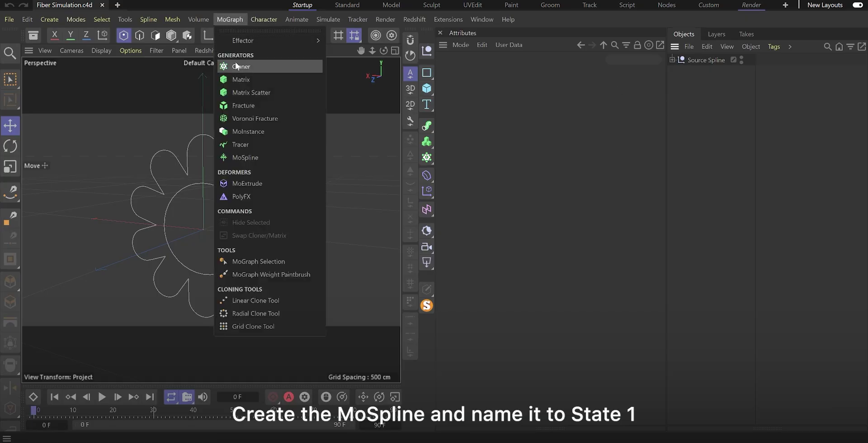
pyautogui.click(242, 158)
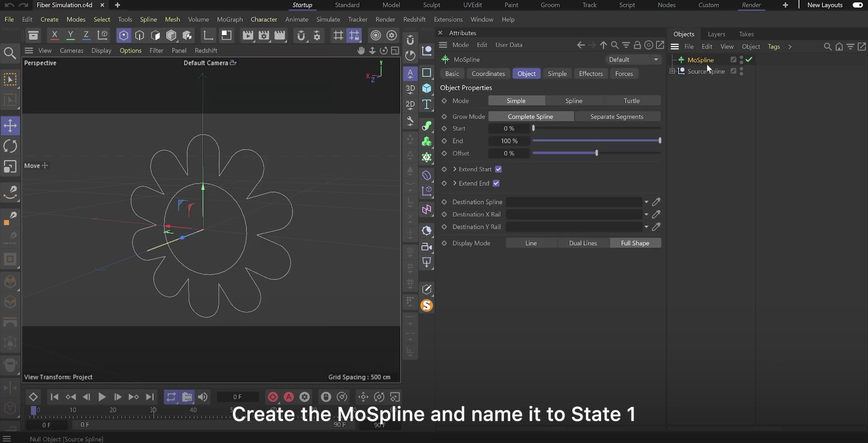
pyautogui.doubleClick(703, 60)
pyautogui.write('State 1')
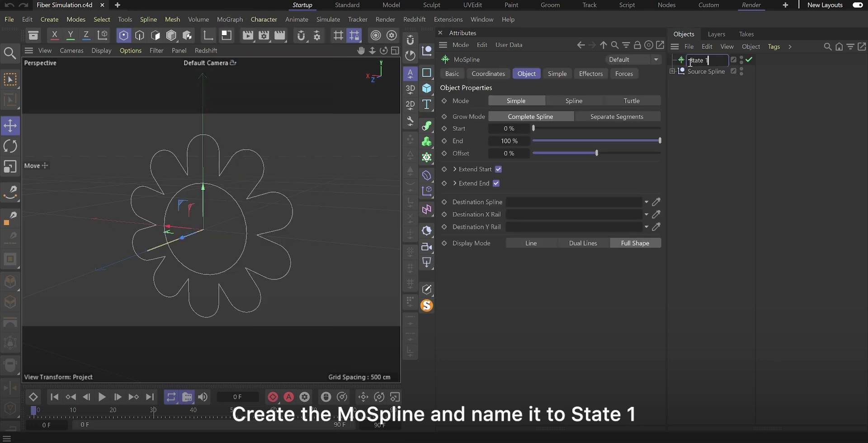
pyautogui.press('Return')
pyautogui.click(560, 101)
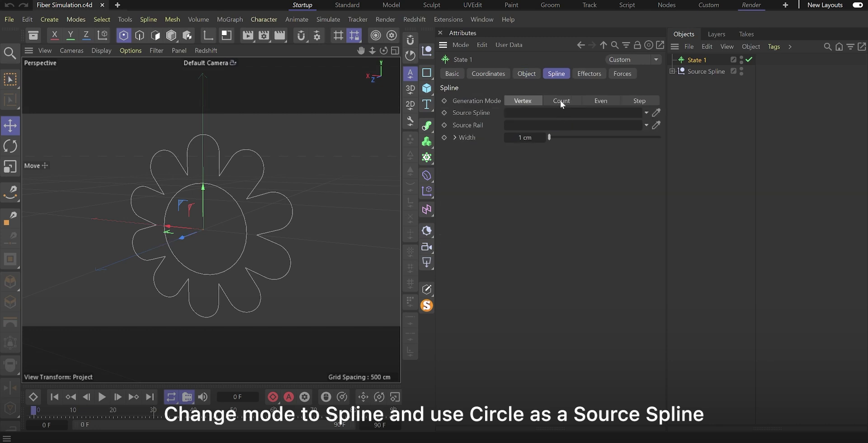
pyautogui.click(672, 71)
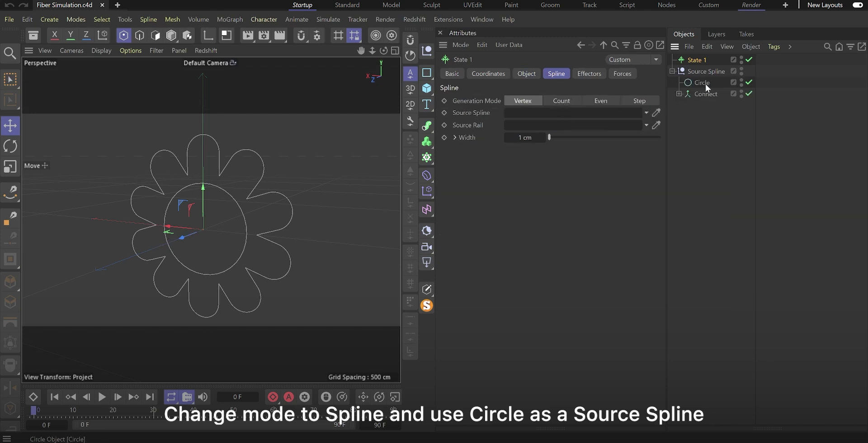
pyautogui.moveTo(705, 83); pyautogui.dragTo(544, 114)
pyautogui.click(597, 99)
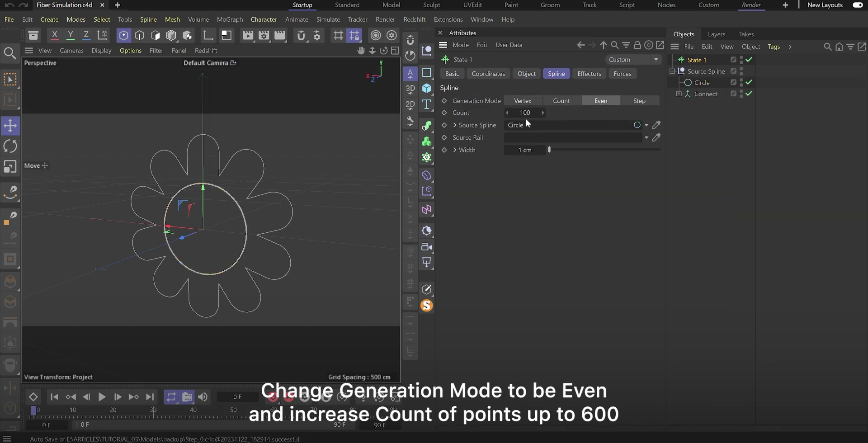
pyautogui.click(526, 113)
pyautogui.write('600')
# Add a second MoSpline 'State 2' in Spline mode following Connect with 600 points
pyautogui.click(235, 19)
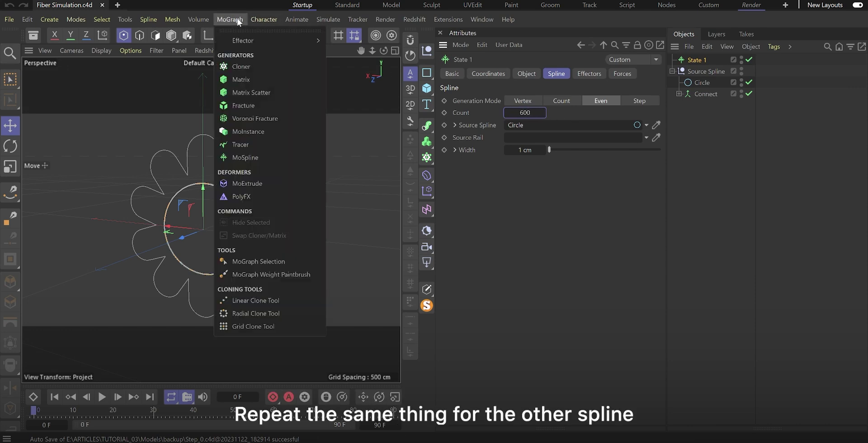
pyautogui.click(245, 157)
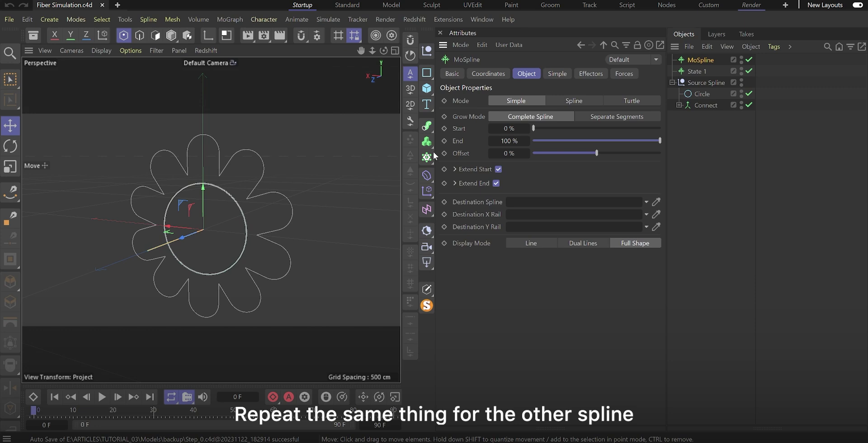
pyautogui.doubleClick(701, 60)
pyautogui.write('State 2')
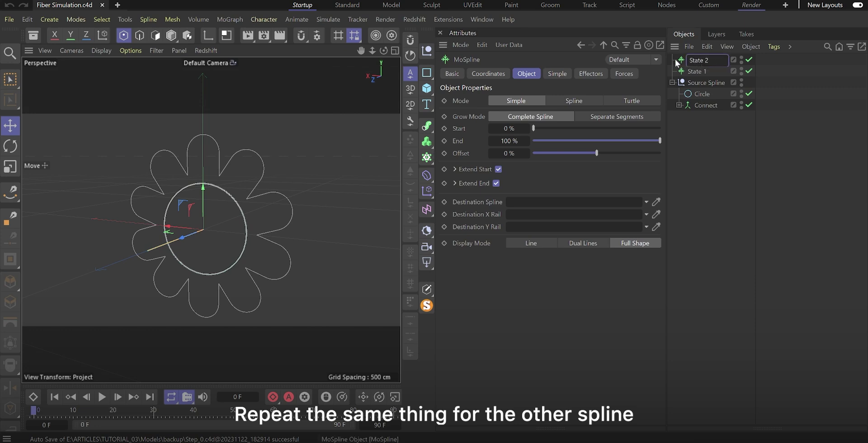
pyautogui.press('Return')
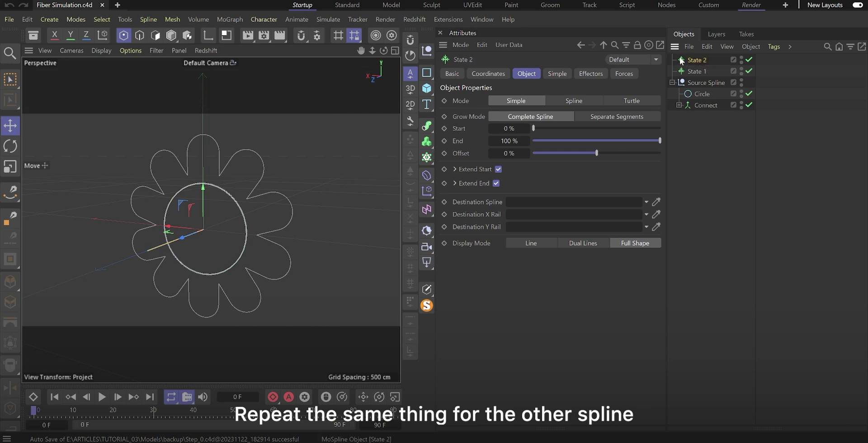
pyautogui.click(573, 101)
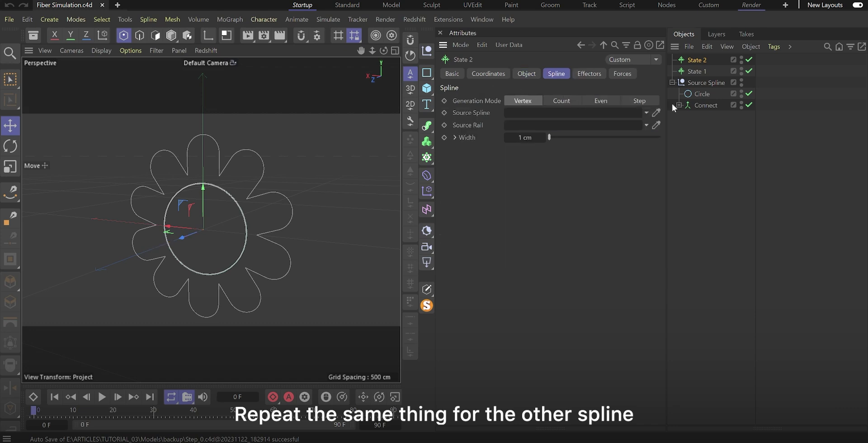
pyautogui.moveTo(701, 103); pyautogui.dragTo(620, 116)
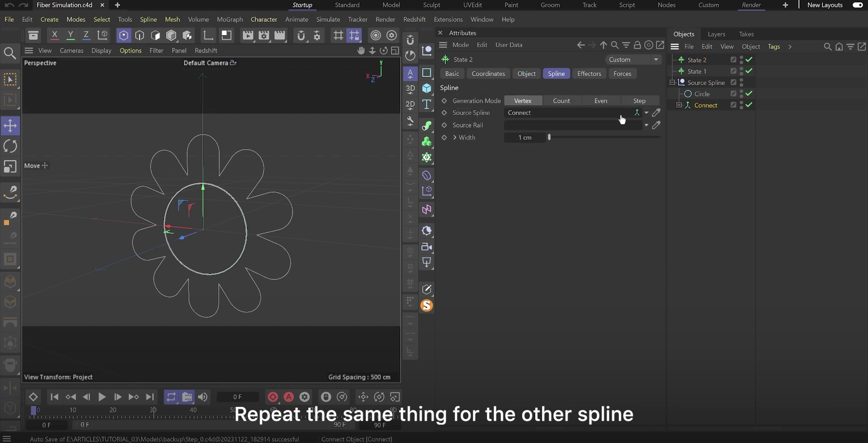
pyautogui.doubleClick(527, 112)
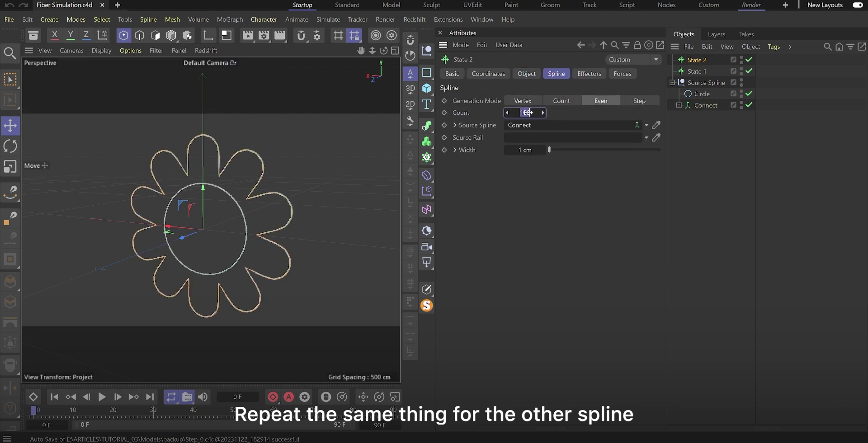
pyautogui.write('600')
pyautogui.press('Return')
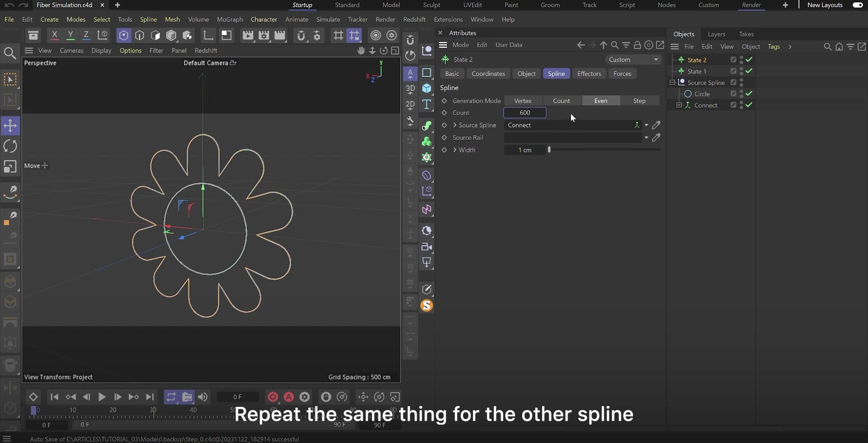
pyautogui.click(682, 135)
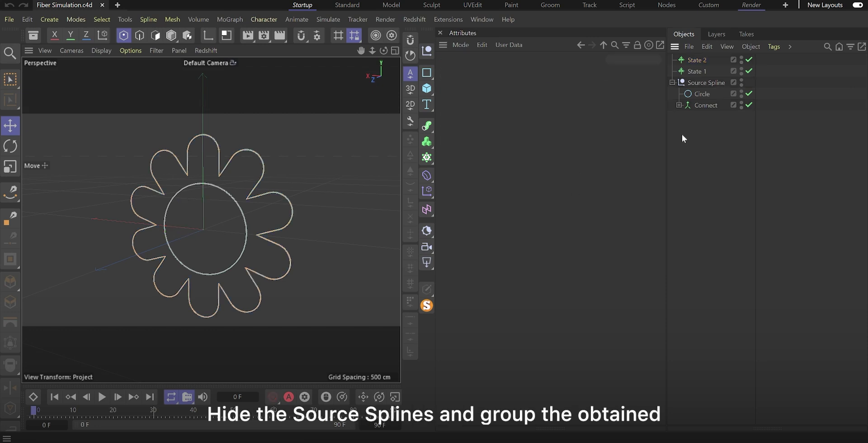
# Hide Source Spline and group State 1 and State 2 under a null named 'Mosplines'
pyautogui.click(672, 82)
pyautogui.click(741, 85)
pyautogui.click(427, 51)
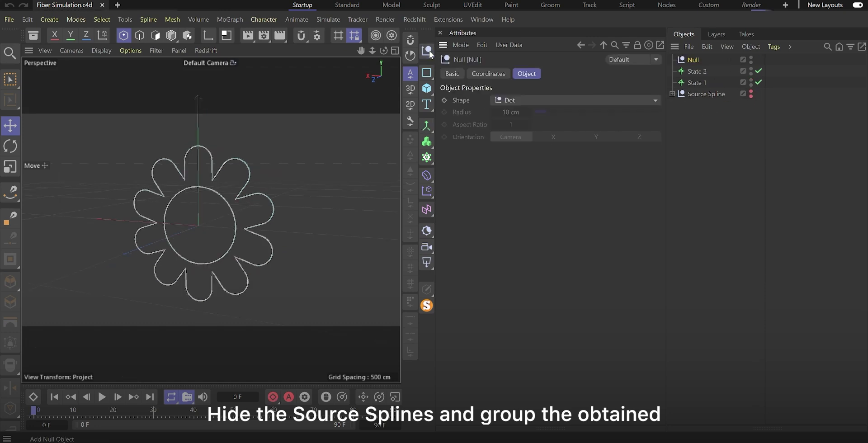
pyautogui.click(701, 71)
pyautogui.keyDown('ctrl'); pyautogui.click(698, 82); pyautogui.keyUp('ctrl')
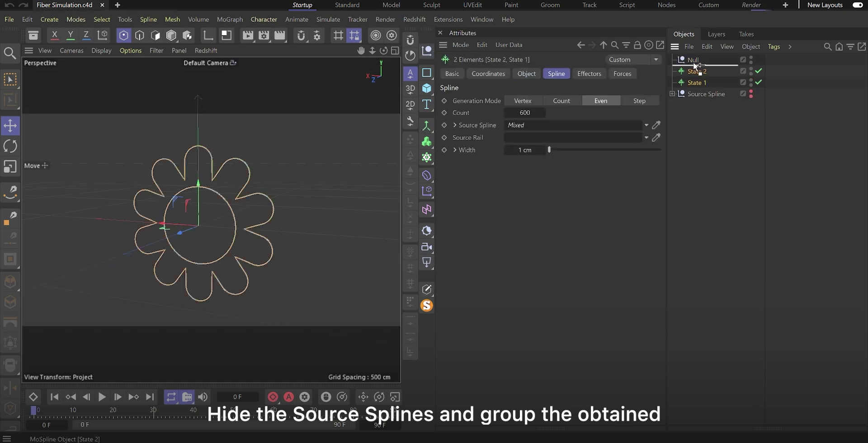
pyautogui.moveTo(695, 61); pyautogui.dragTo(694, 62)
pyautogui.doubleClick(695, 59)
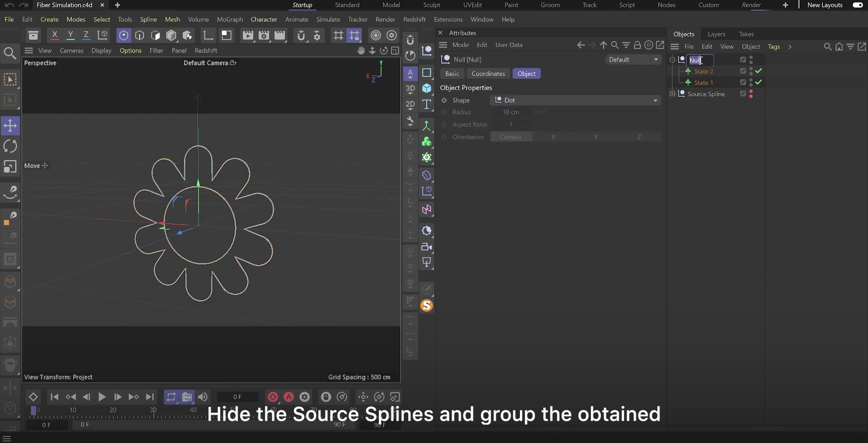
pyautogui.write('splines')
pyautogui.press('Return')
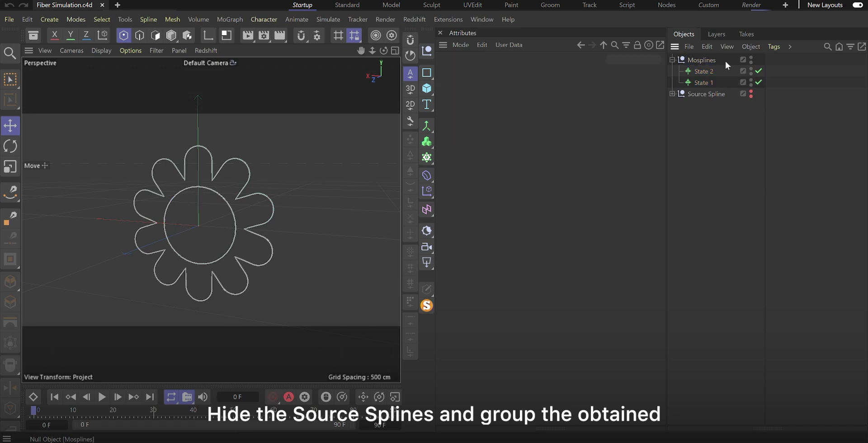
# Duplicate the group as 'Morph Splines' and hide the original Mosplines group
pyautogui.keyDown('ctrl'); pyautogui.moveTo(713, 62); pyautogui.dragTo(704, 102); pyautogui.keyUp('ctrl')
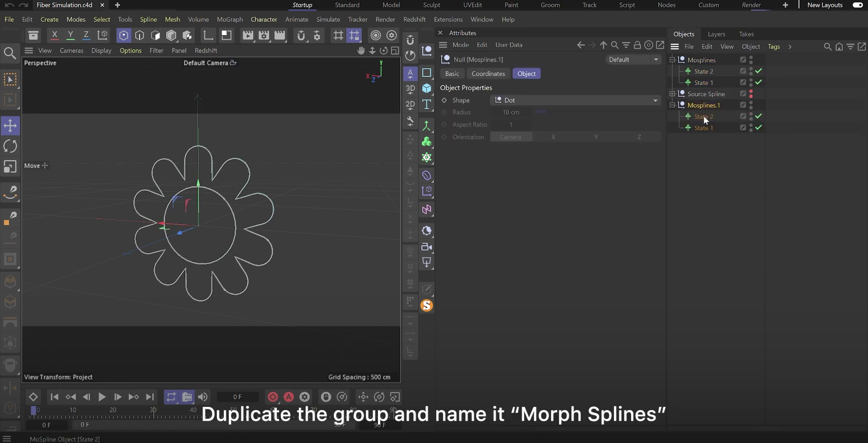
pyautogui.doubleClick(725, 105)
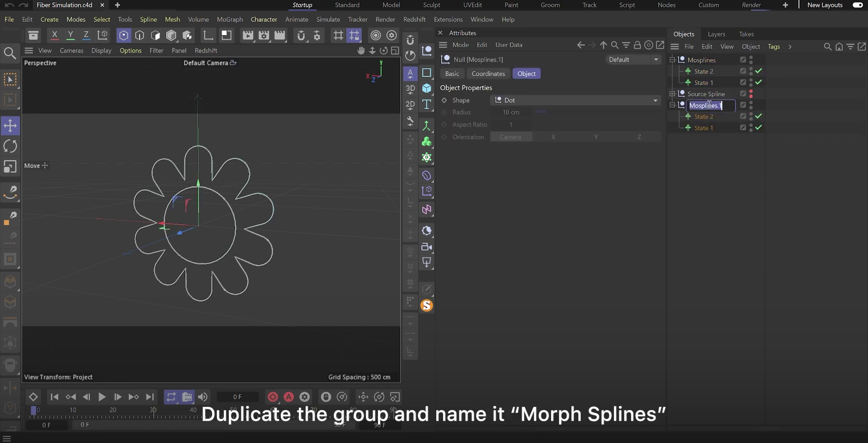
pyautogui.write('Morph Spline')
pyautogui.press('Return')
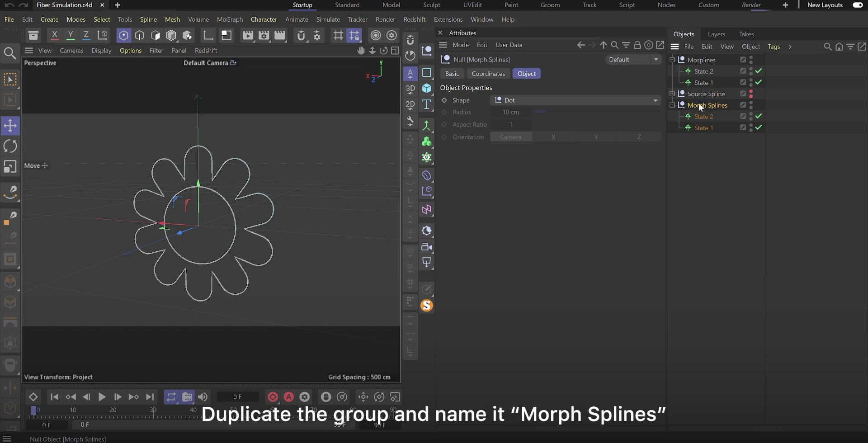
pyautogui.click(751, 57)
pyautogui.click(672, 60)
pyautogui.click(701, 94)
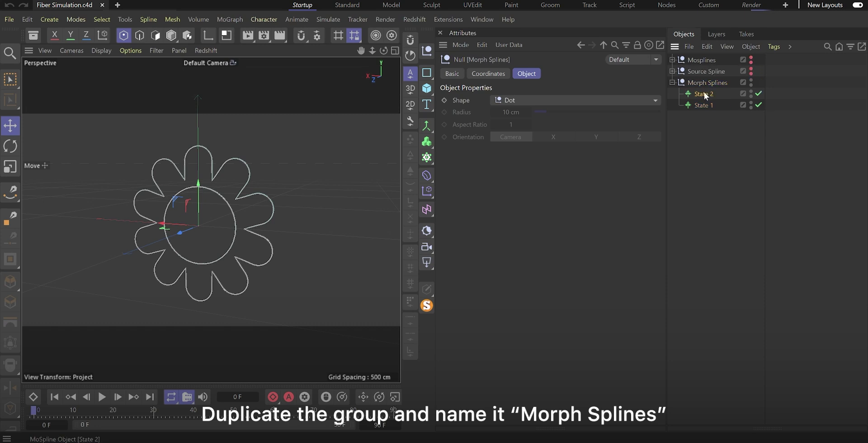
# Make the State 1 and State 2 copies editable splines, then maximise the Front view
pyautogui.keyDown('ctrl'); pyautogui.click(702, 104); pyautogui.keyUp('ctrl')
pyautogui.rightClick(702, 104)
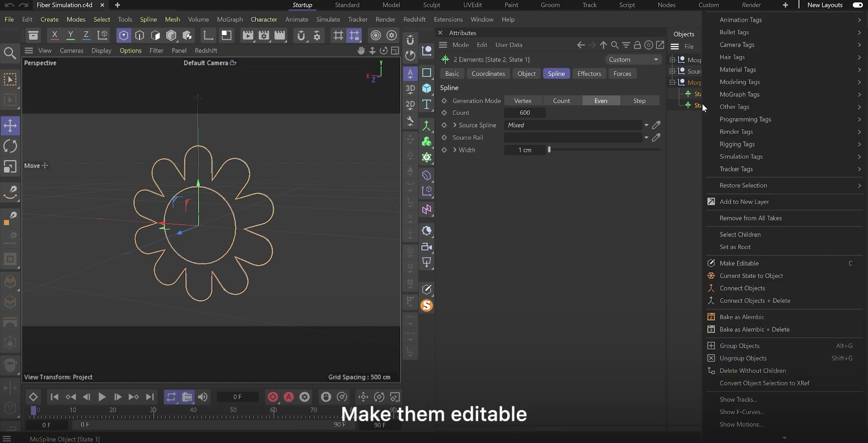
pyautogui.moveTo(733, 107)
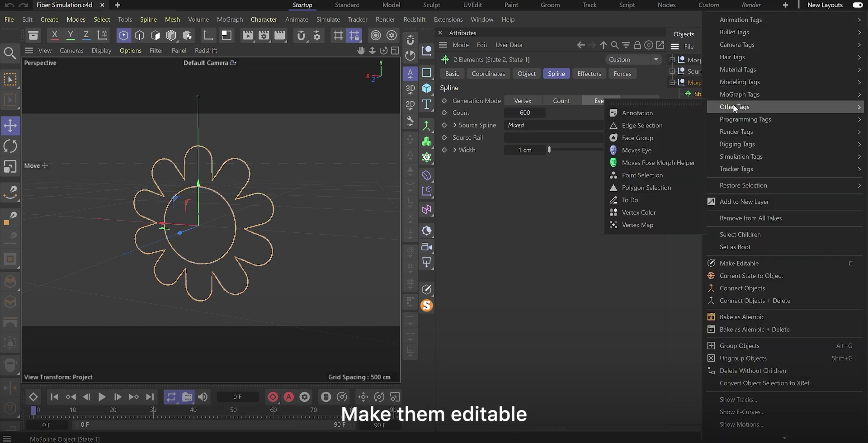
pyautogui.click(738, 263)
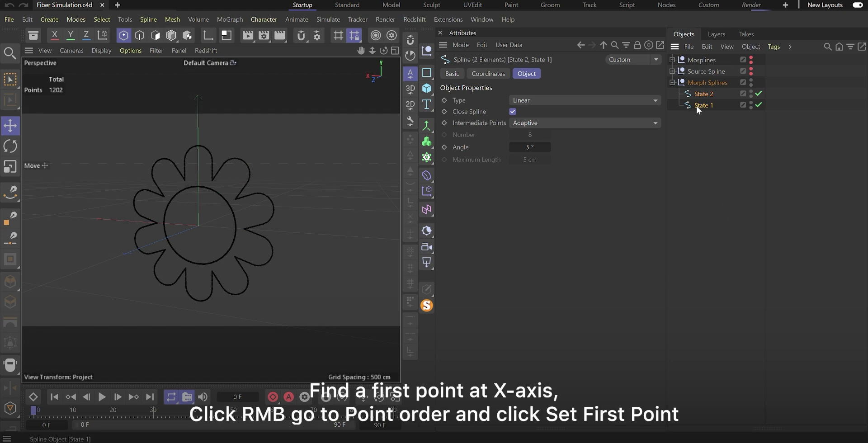
pyautogui.middleClick(194, 155)
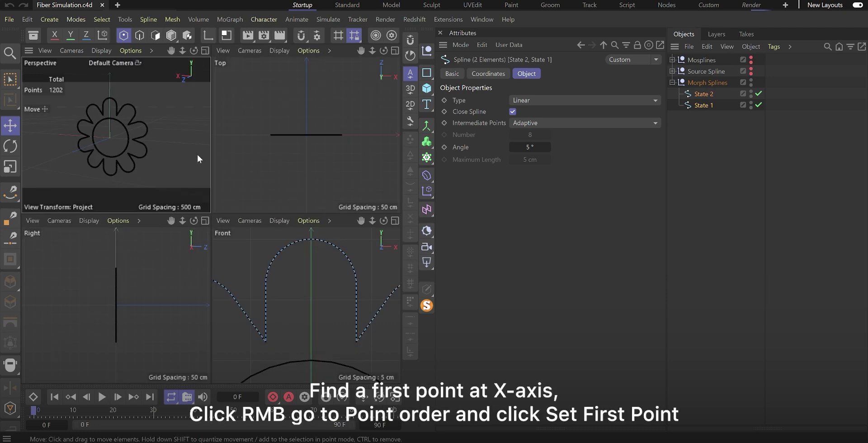
pyautogui.middleClick(319, 313)
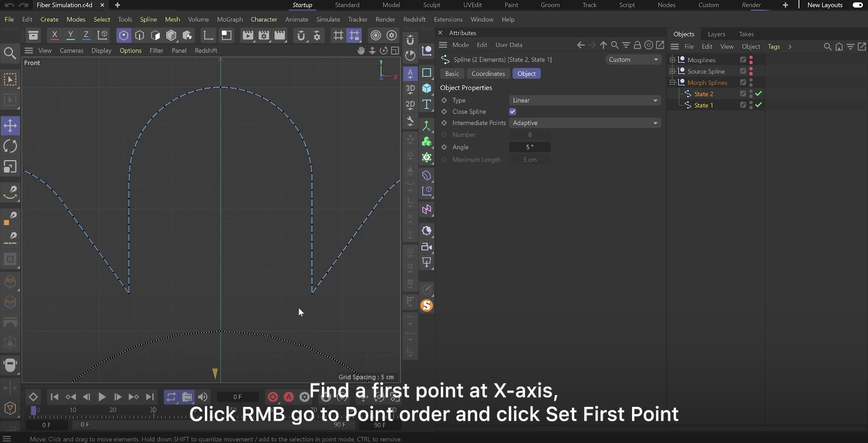
# Set each spline's top point on the axis as its first point, flower then circle
pyautogui.click(220, 87)
pyautogui.rightClick(225, 102)
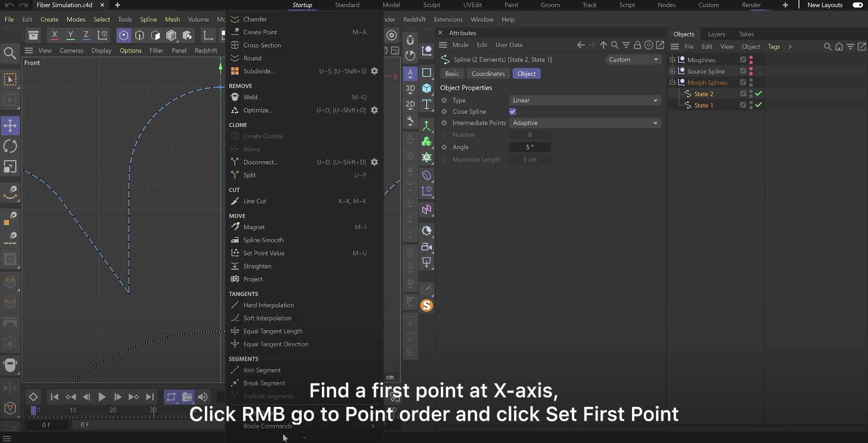
pyautogui.click(440, 397)
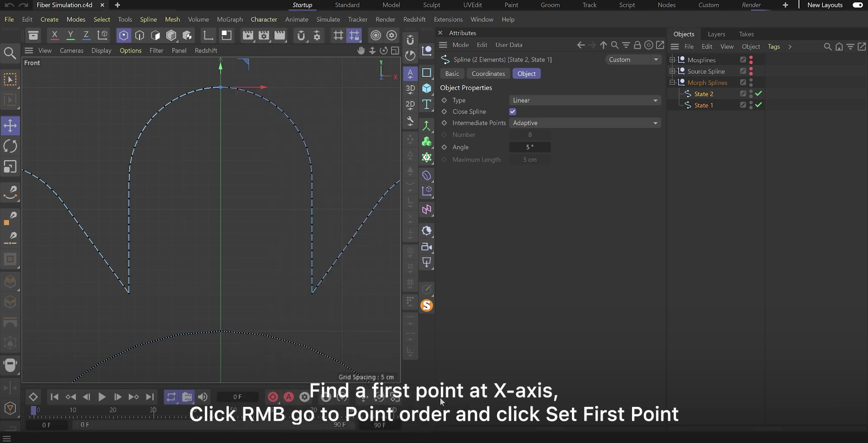
pyautogui.click(221, 332)
pyautogui.rightClick(227, 338)
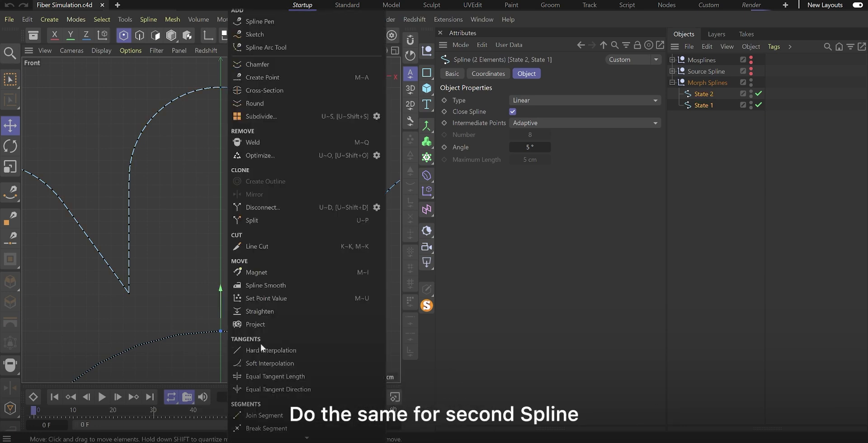
pyautogui.scroll(-1, 261, 415)
pyautogui.moveTo(317, 413)
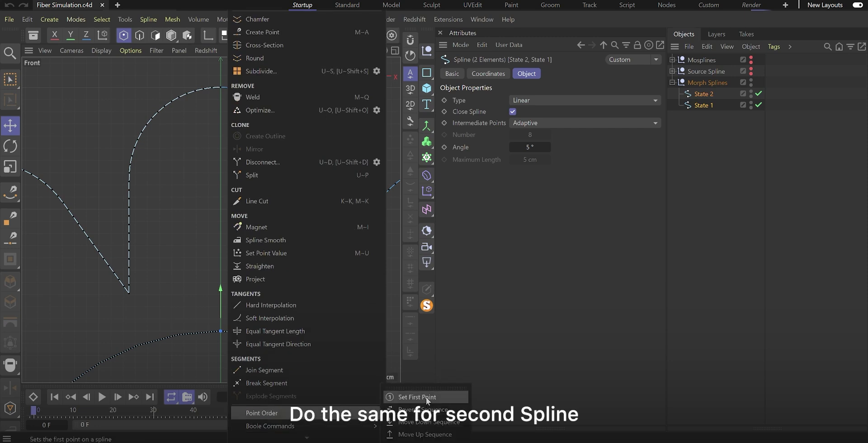
pyautogui.click(426, 397)
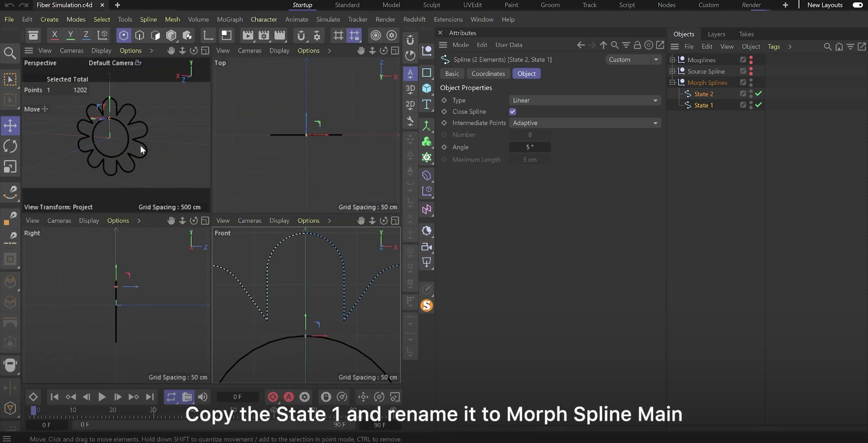
pyautogui.middleClick(140, 145)
# Copy State 1 to the top level as 'Morph Spline Main' and hide Morph Splines
pyautogui.click(707, 110)
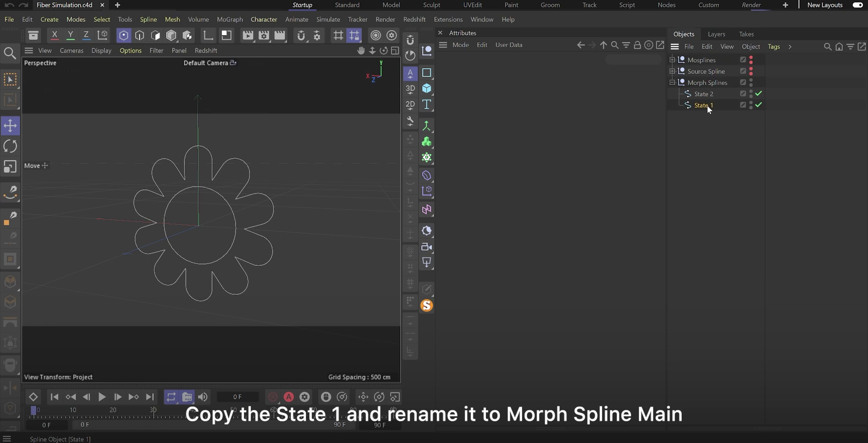
pyautogui.keyDown('ctrl'); pyautogui.moveTo(704, 106); pyautogui.dragTo(704, 118); pyautogui.keyUp('ctrl')
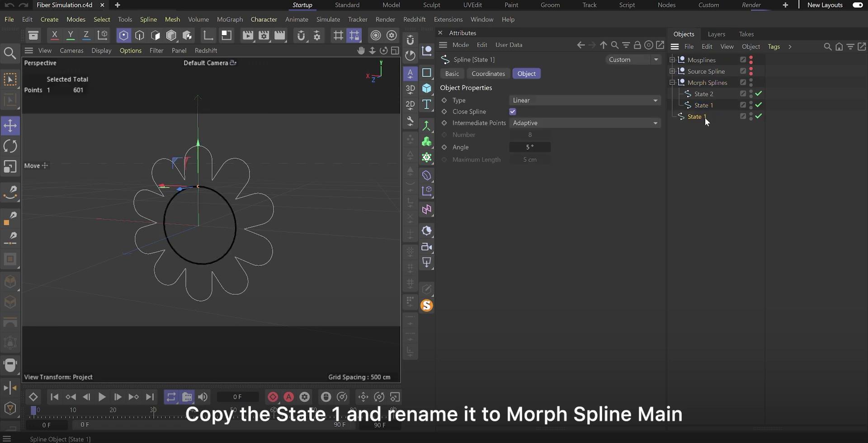
pyautogui.doubleClick(698, 117)
pyautogui.write('M')
pyautogui.write('orph Spline Main')
pyautogui.click(729, 119)
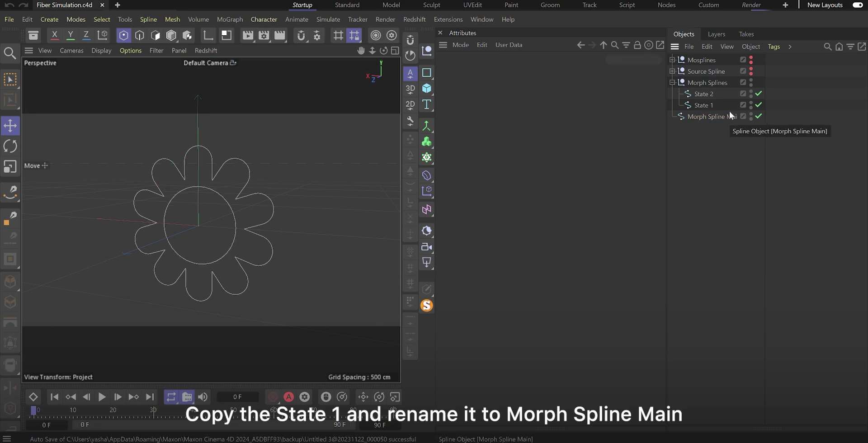
pyautogui.doubleClick(750, 80)
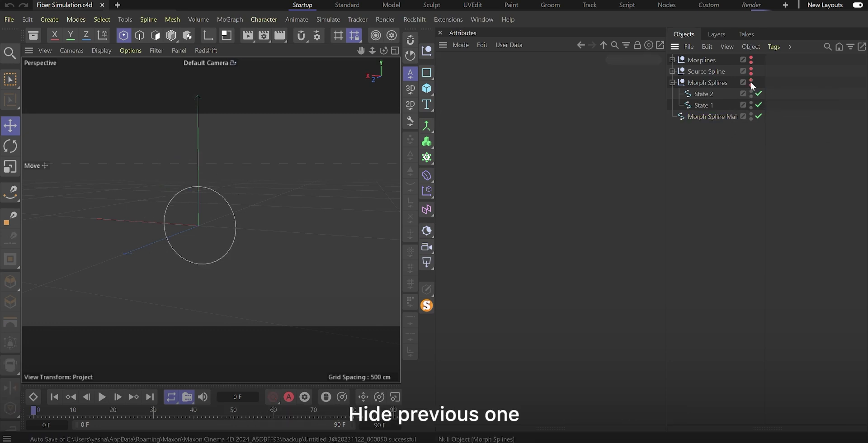
# Add a Pose Morph tag to Morph Spline Main with point mixing enabled
pyautogui.click(717, 118)
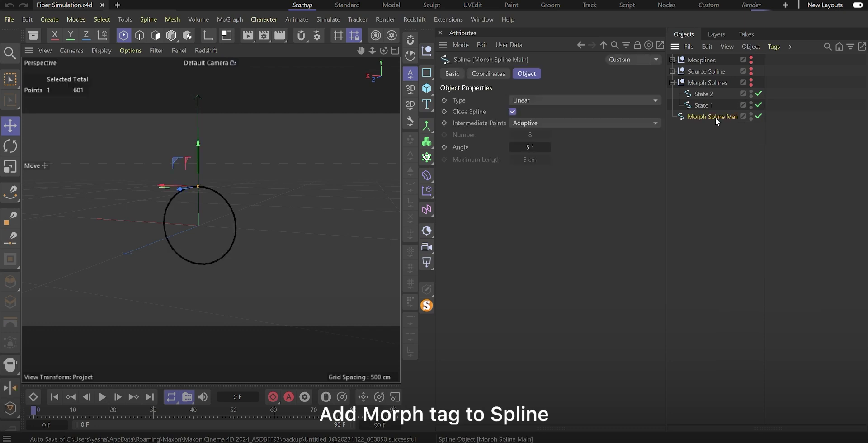
pyautogui.rightClick(703, 119)
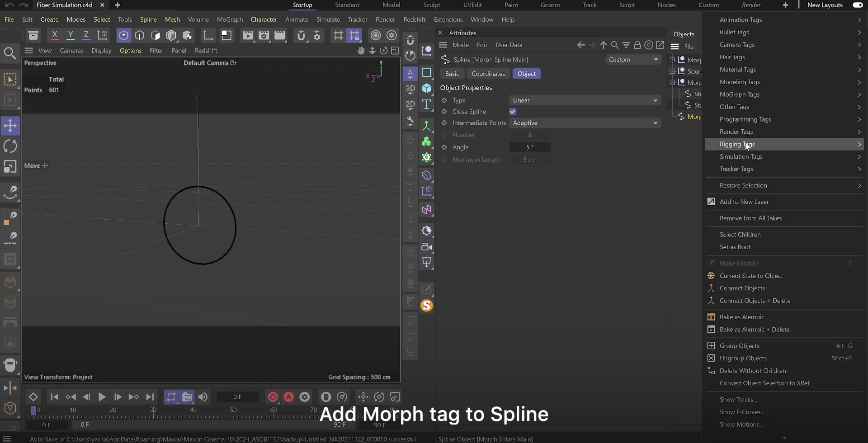
pyautogui.moveTo(769, 143)
pyautogui.click(651, 274)
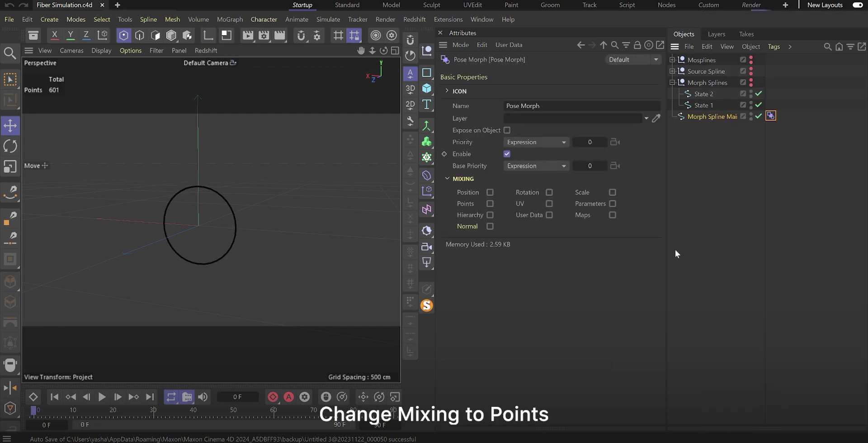
pyautogui.click(490, 203)
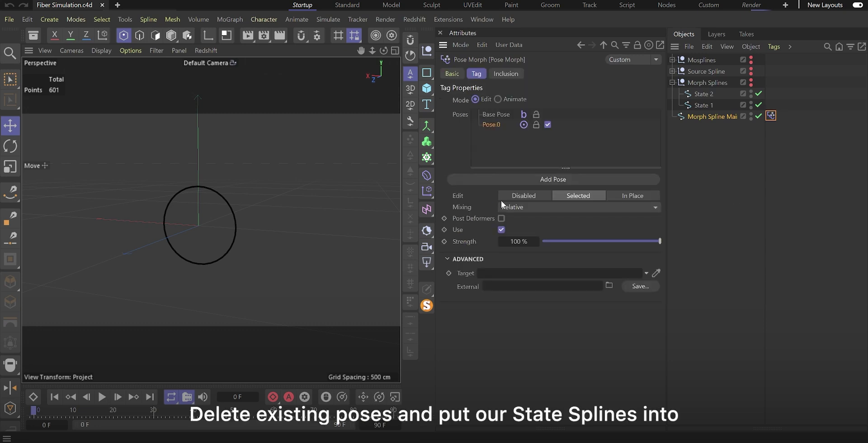
# Replace the old pose with State 1 and State 2 as absolute morph targets
pyautogui.press('Delete')
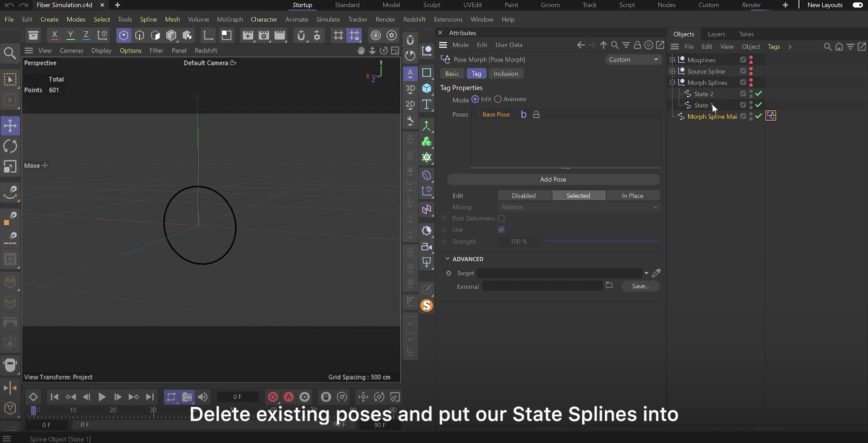
pyautogui.moveTo(707, 105); pyautogui.dragTo(462, 127)
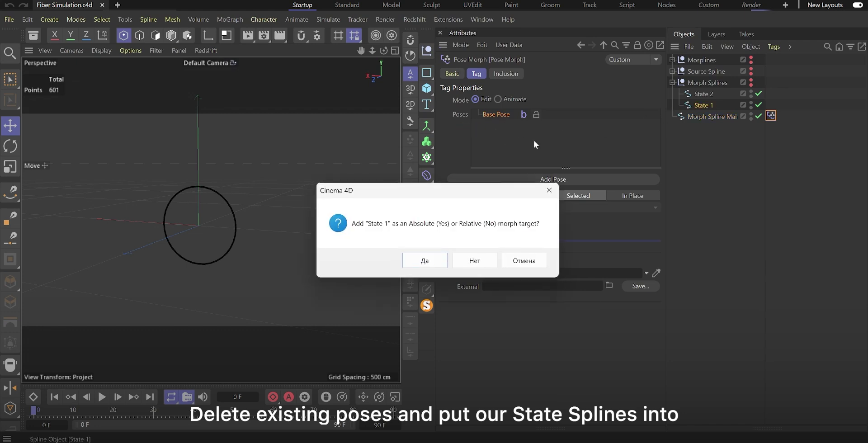
pyautogui.click(434, 261)
pyautogui.moveTo(703, 94); pyautogui.dragTo(696, 101)
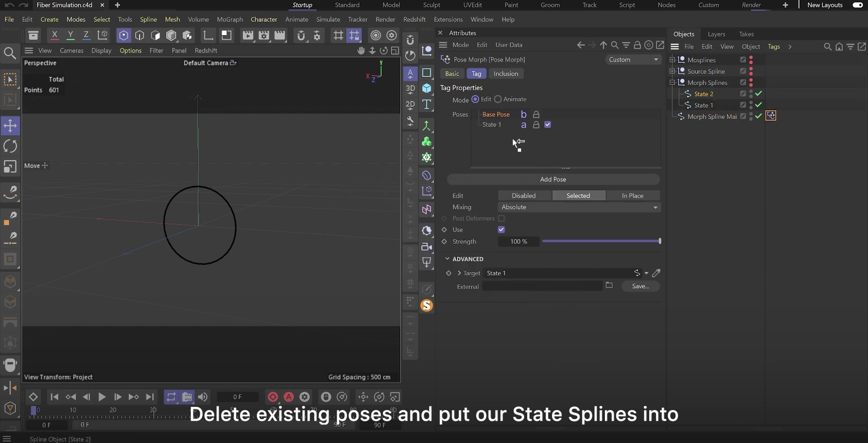
pyautogui.moveTo(513, 140); pyautogui.dragTo(508, 137)
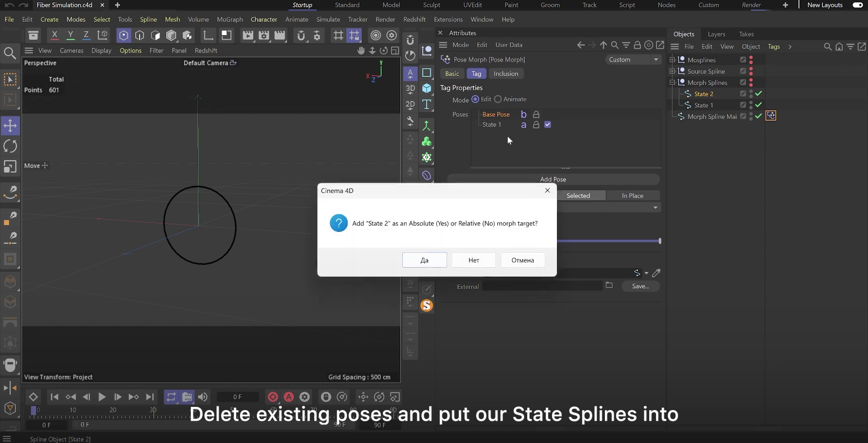
pyautogui.click(475, 263)
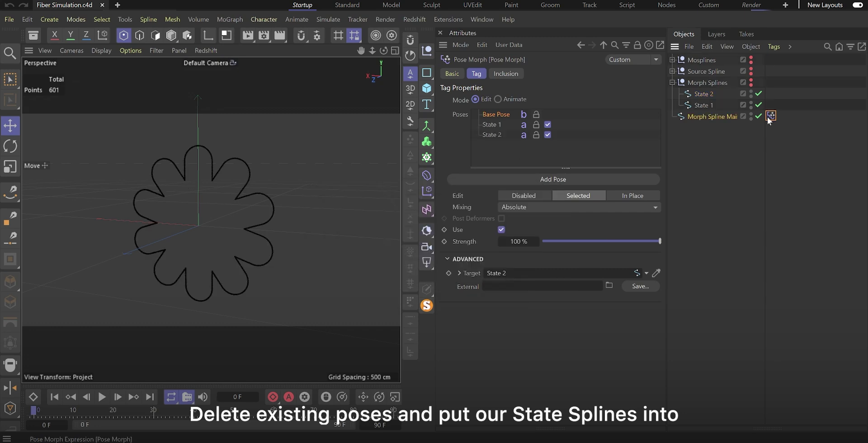
# Preview both poses, switch the tag to Animate mode and test the State 2 slider
pyautogui.click(493, 125)
pyautogui.click(495, 134)
pyautogui.click(497, 127)
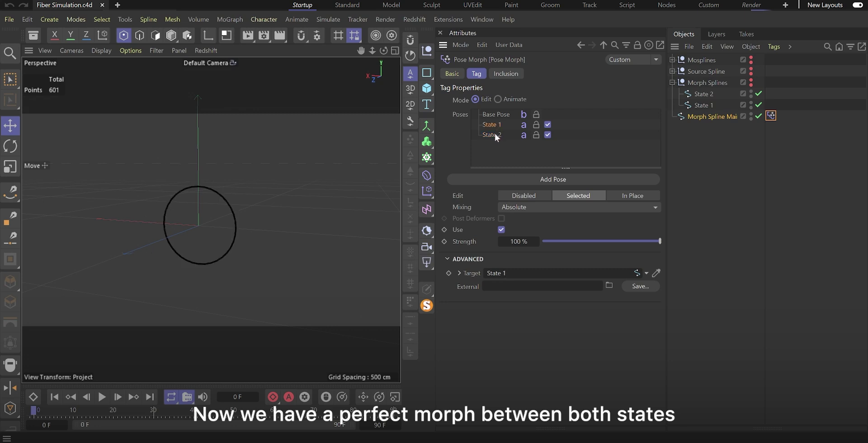
pyautogui.click(496, 133)
pyautogui.click(498, 99)
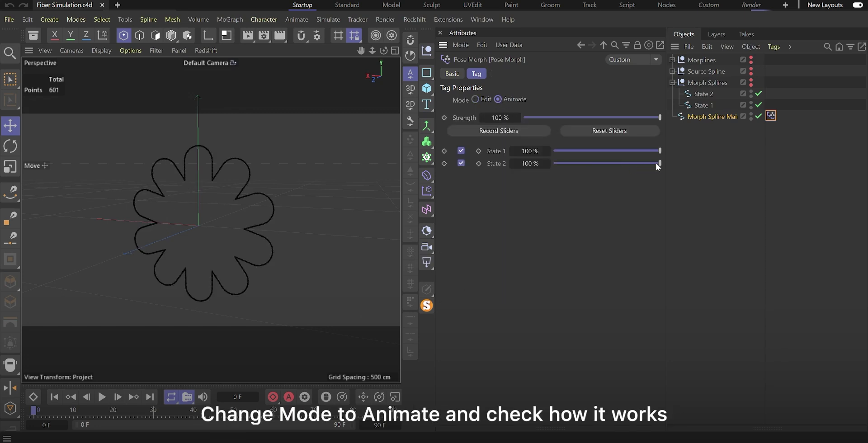
pyautogui.moveTo(657, 164); pyautogui.dragTo(686, 166)
# Add a Morph deformer to the spline and review its Object and Fields settings
pyautogui.click(427, 177)
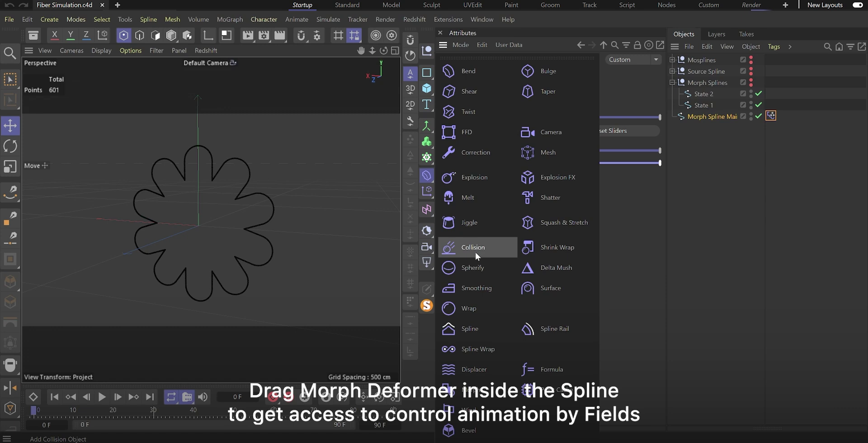
pyautogui.keyDown('shift'); pyautogui.click(473, 389); pyautogui.keyUp('shift')
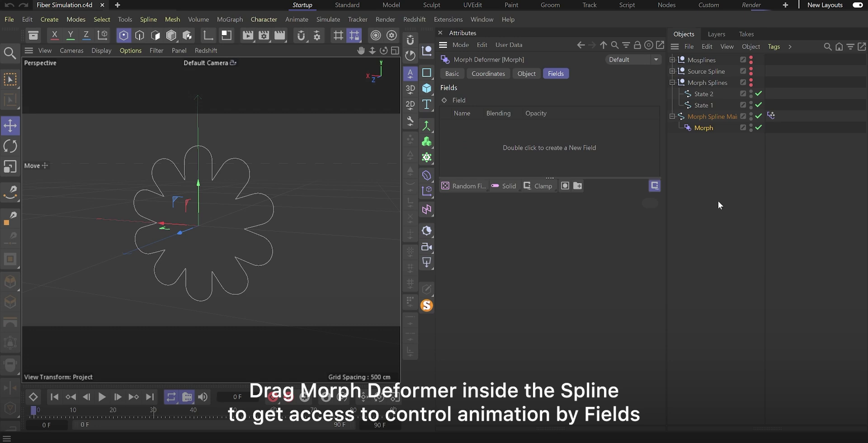
pyautogui.click(524, 72)
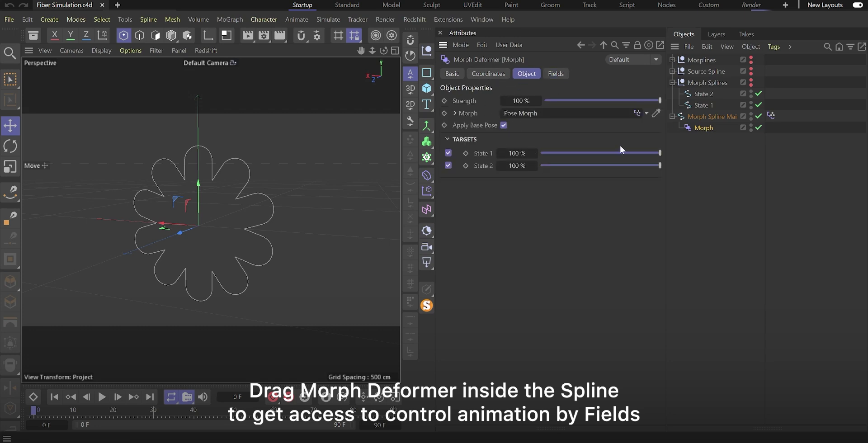
pyautogui.click(555, 74)
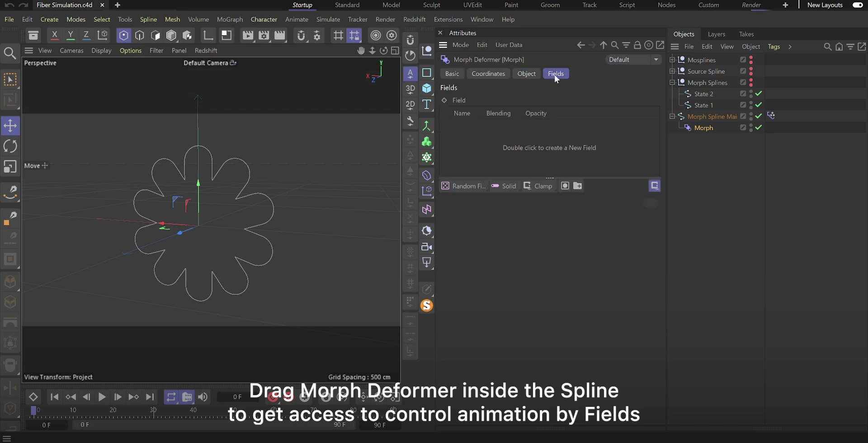
# Add a Linear Field to the deformer, shift it along X, then delete it
pyautogui.click(479, 187)
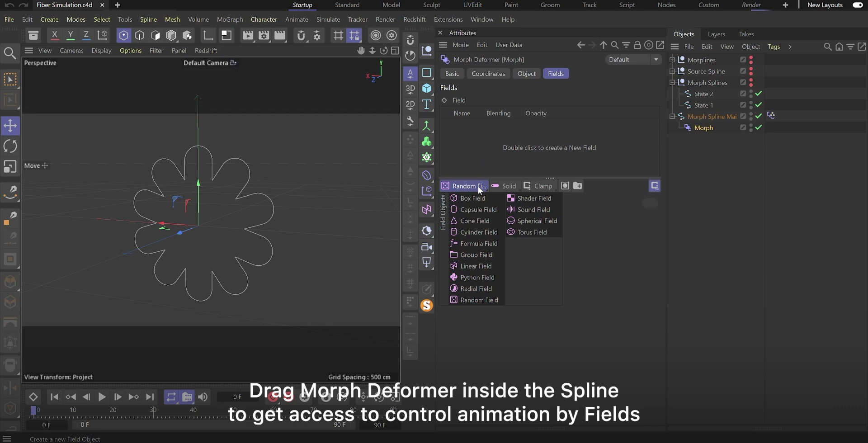
pyautogui.click(474, 266)
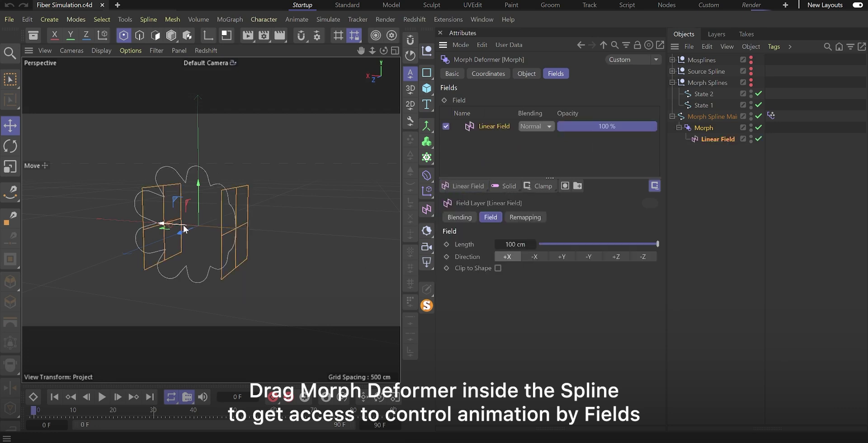
pyautogui.moveTo(183, 224); pyautogui.dragTo(134, 222)
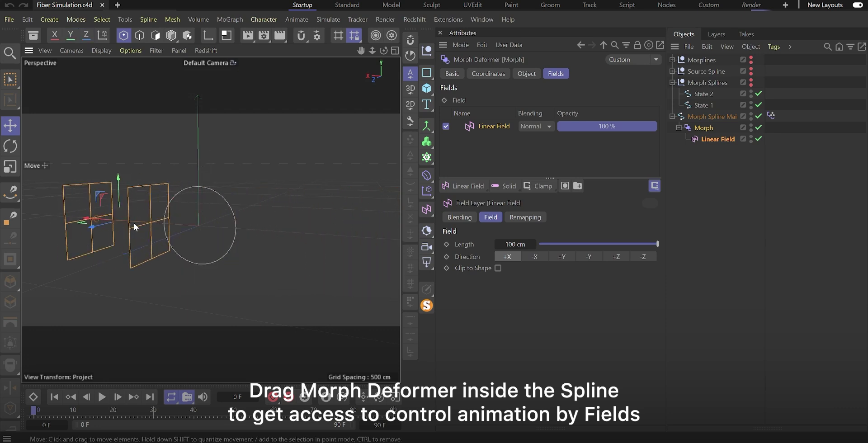
pyautogui.click(725, 140)
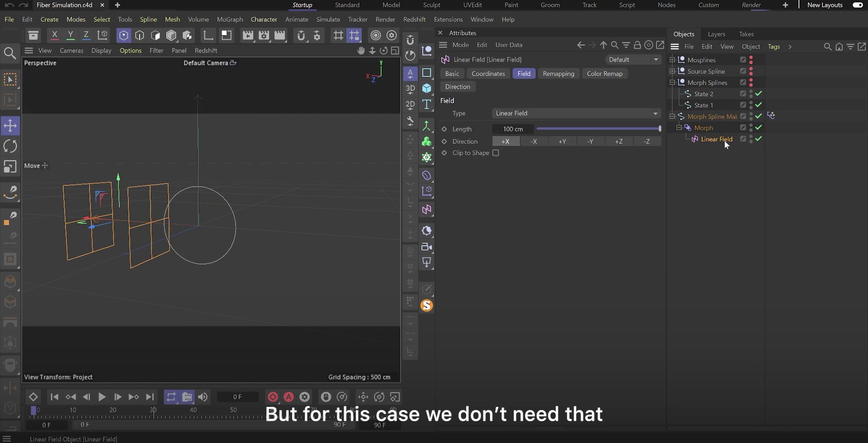
pyautogui.press('Delete')
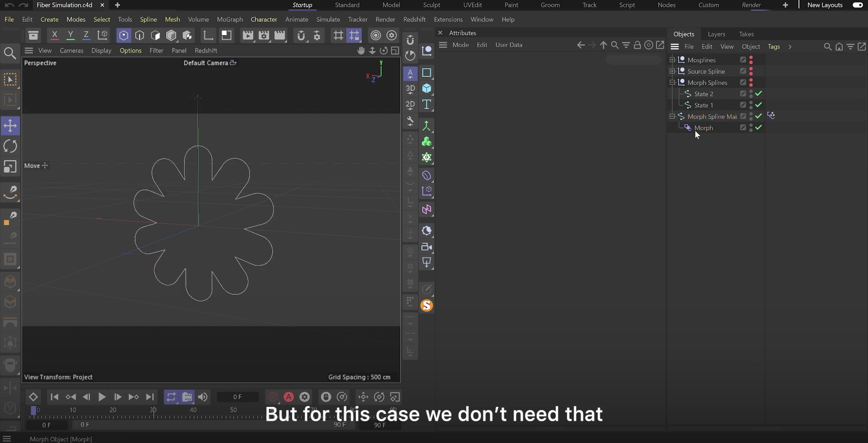
pyautogui.click(696, 130)
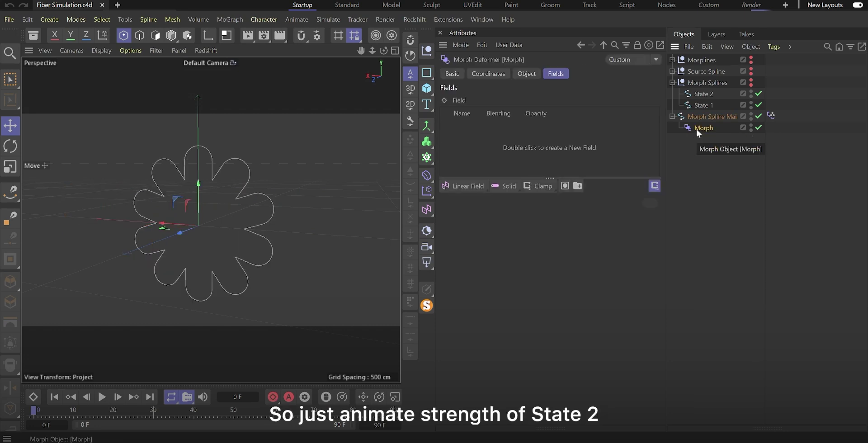
# Keyframe State 2 strength at 0% and at 100% on frame 90
pyautogui.click(525, 73)
pyautogui.moveTo(588, 166); pyautogui.dragTo(539, 166)
pyautogui.click(466, 165)
pyautogui.moveTo(52, 411); pyautogui.dragTo(393, 414)
pyautogui.moveTo(542, 165); pyautogui.dragTo(660, 165)
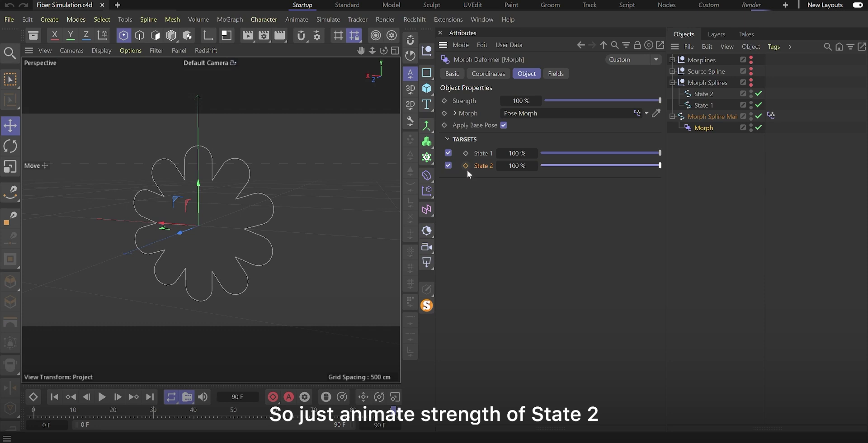
pyautogui.click(466, 165)
# Play back the morph from frame 0 and add an Extrude generator
pyautogui.click(55, 397)
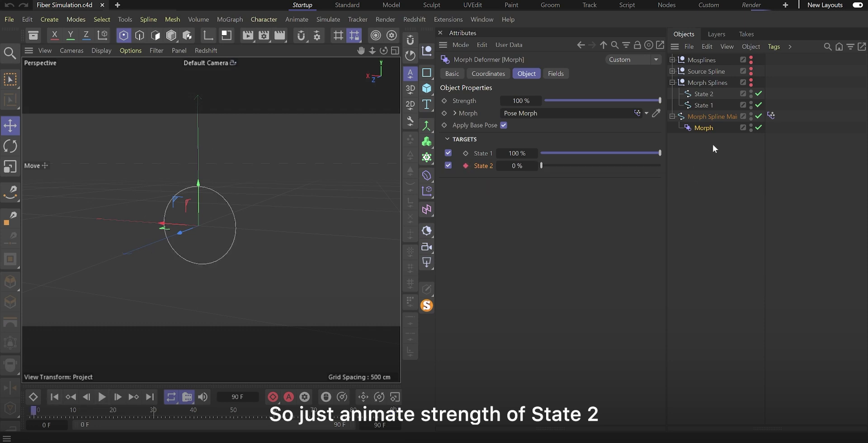
pyautogui.press('F8')
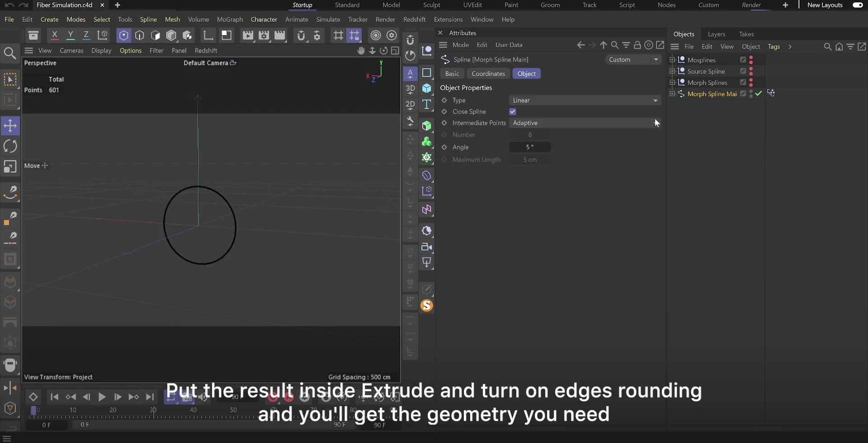
pyautogui.keyDown('alt'); pyautogui.click(426, 126); pyautogui.keyUp('alt')
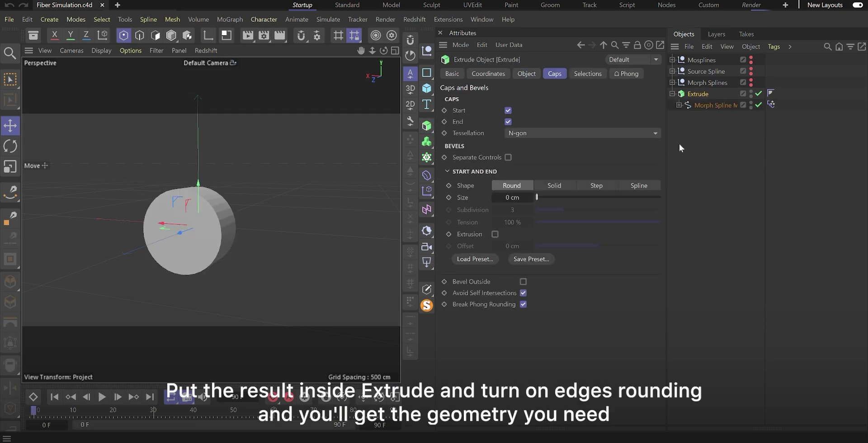
# Give the Extrude caps a 10 cm bevel with 6 subdivisions, then play the animation to check
pyautogui.doubleClick(527, 193)
pyautogui.write('10')
pyautogui.press('Return')
pyautogui.doubleClick(516, 210)
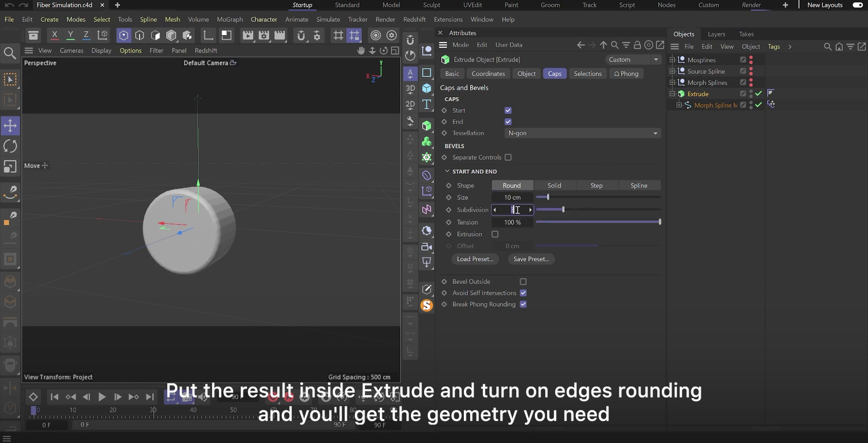
pyautogui.write('6')
pyautogui.press('Return')
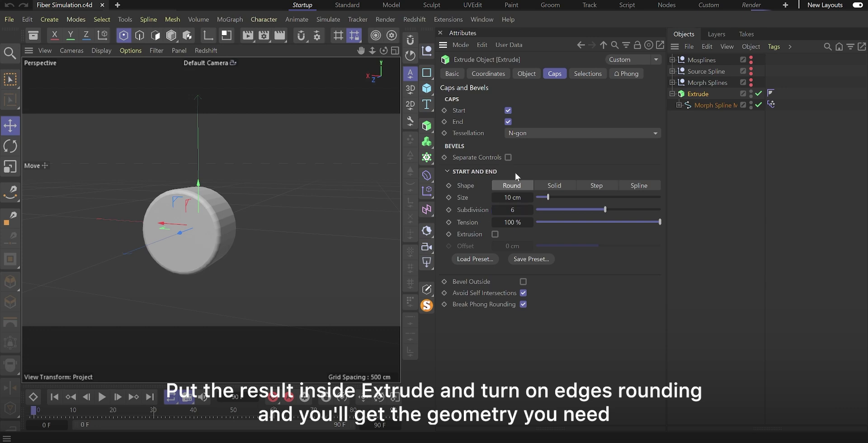
pyautogui.press('F8')
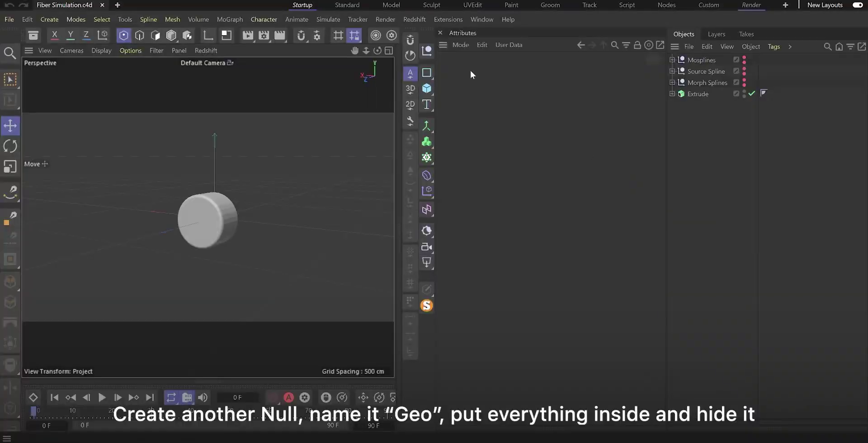
# Create a null named Geo and move Mosplines through Extrude inside it
pyautogui.click(427, 50)
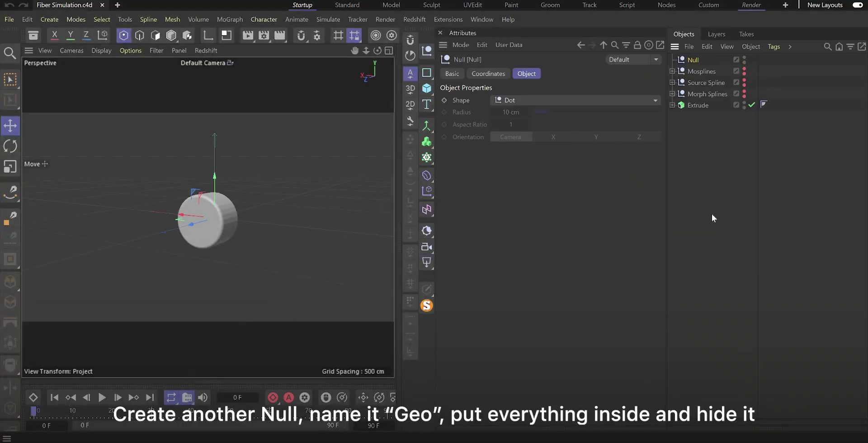
pyautogui.doubleClick(694, 60)
pyautogui.write('Geo')
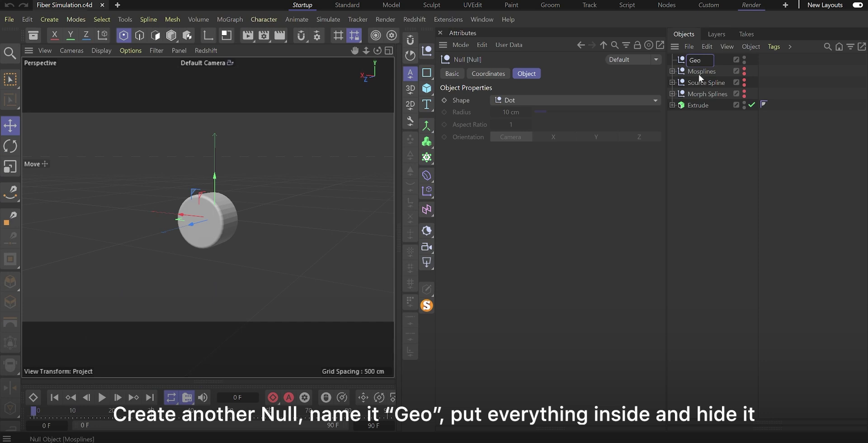
pyautogui.click(698, 74)
pyautogui.keyDown('shift'); pyautogui.click(701, 109); pyautogui.keyUp('shift')
pyautogui.moveTo(701, 71); pyautogui.dragTo(699, 58)
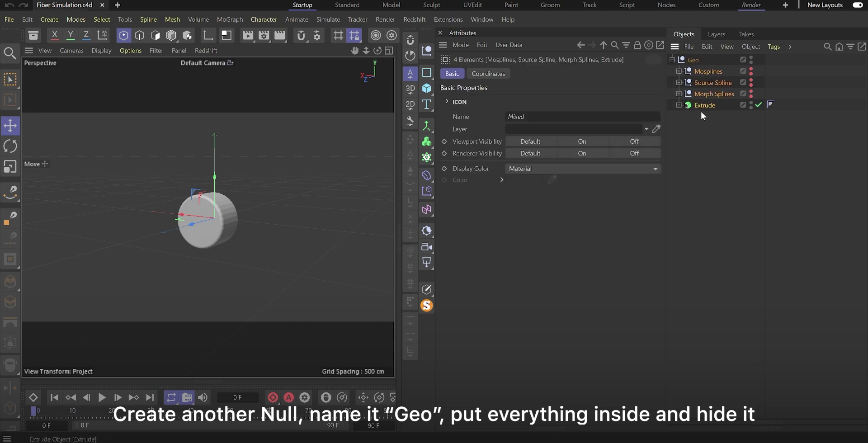
# Hide the Geo group in the viewport and collapse its hierarchy
pyautogui.click(750, 57)
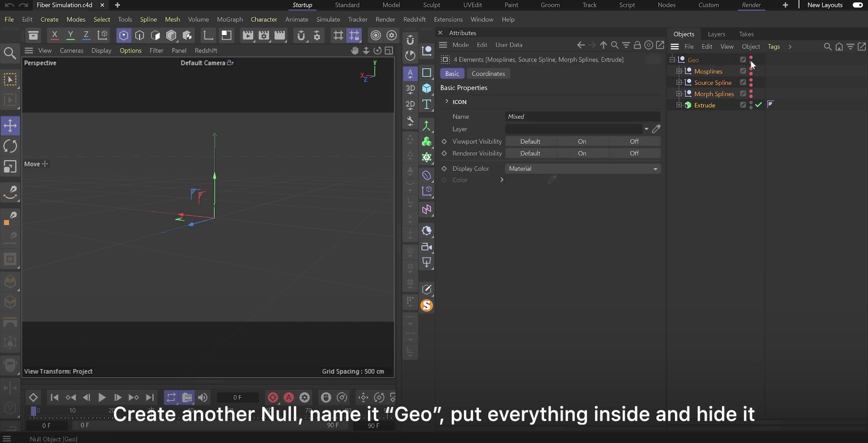
pyautogui.click(672, 60)
pyautogui.click(686, 83)
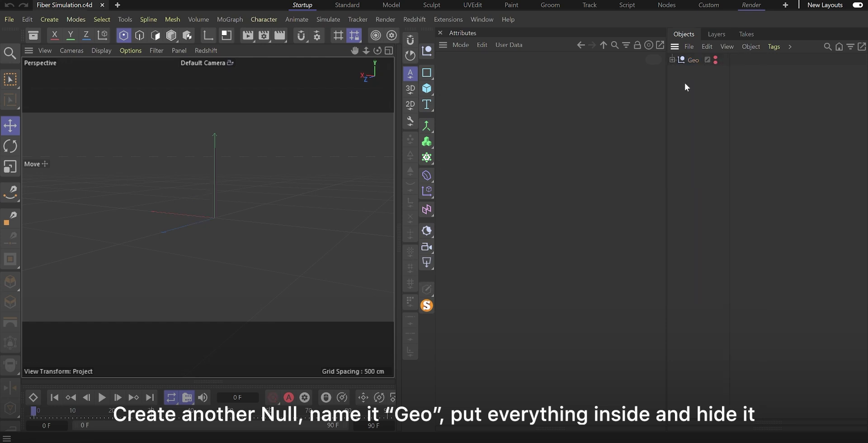
pyautogui.click(226, 18)
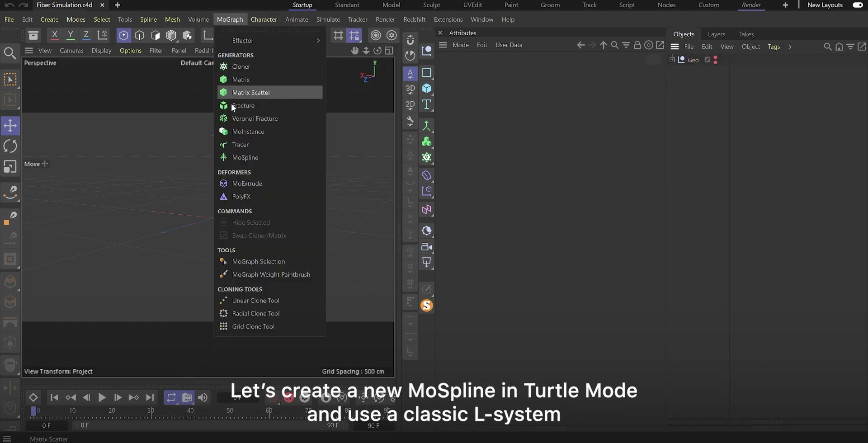
# Add a MoSpline set to Turtle mode with Line display
pyautogui.click(240, 157)
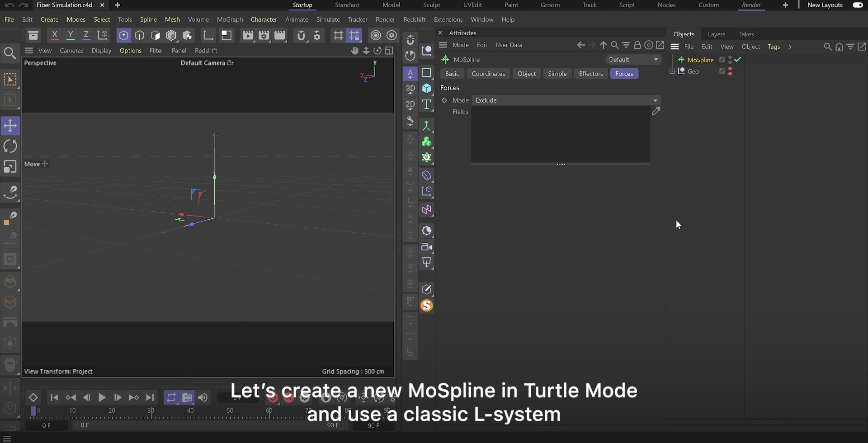
pyautogui.click(531, 74)
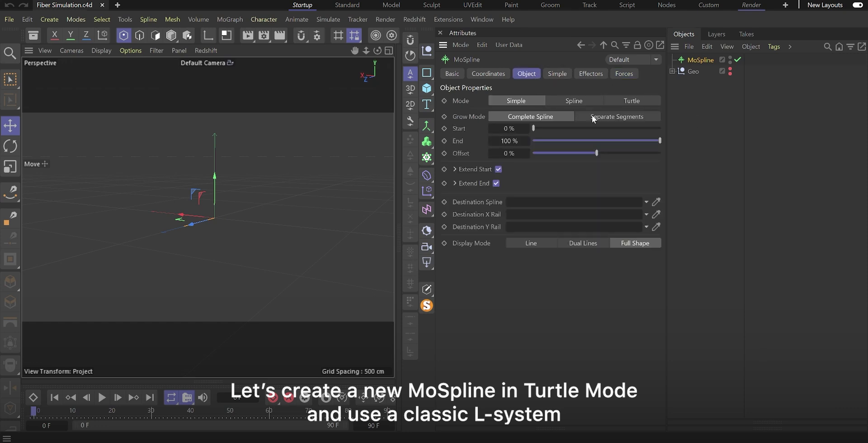
pyautogui.click(638, 101)
pyautogui.click(540, 270)
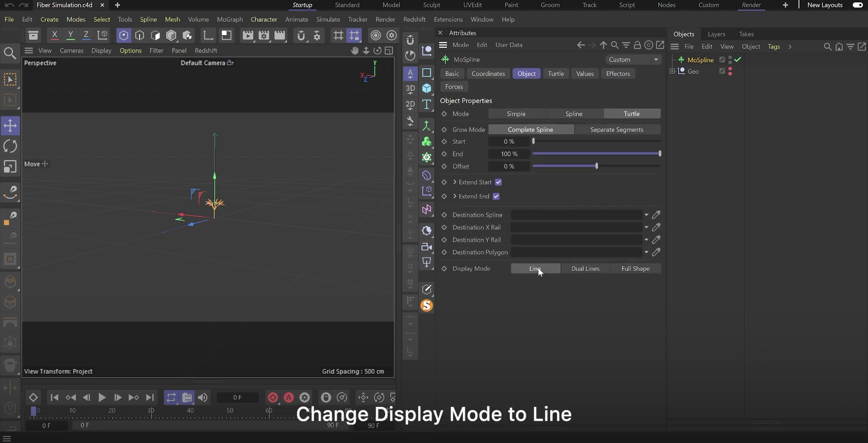
# Set the MoSpline's Growth to 7 and Default Movement to 30 cm
pyautogui.click(590, 75)
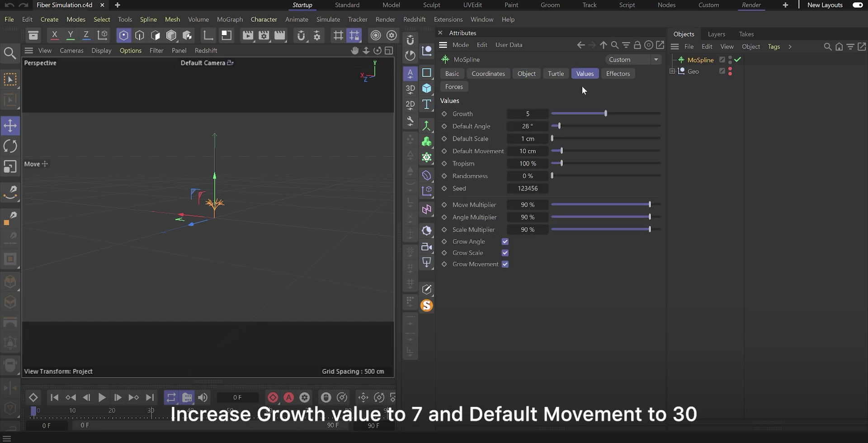
pyautogui.doubleClick(528, 114)
pyautogui.write('7')
pyautogui.doubleClick(527, 151)
pyautogui.write('30')
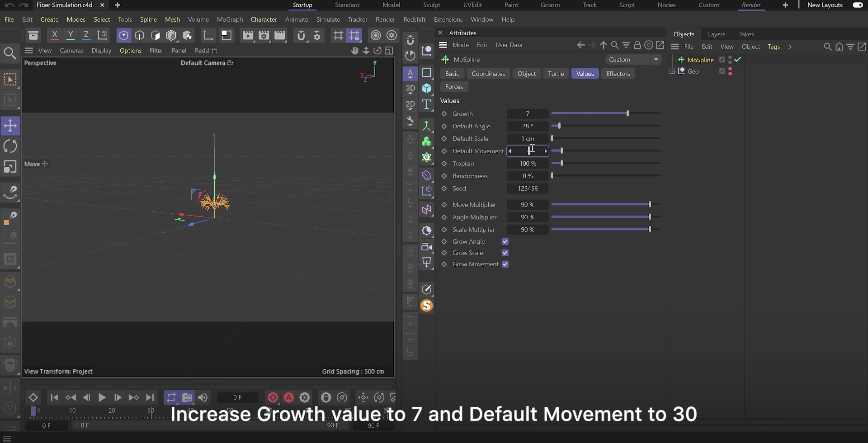
pyautogui.press('Return')
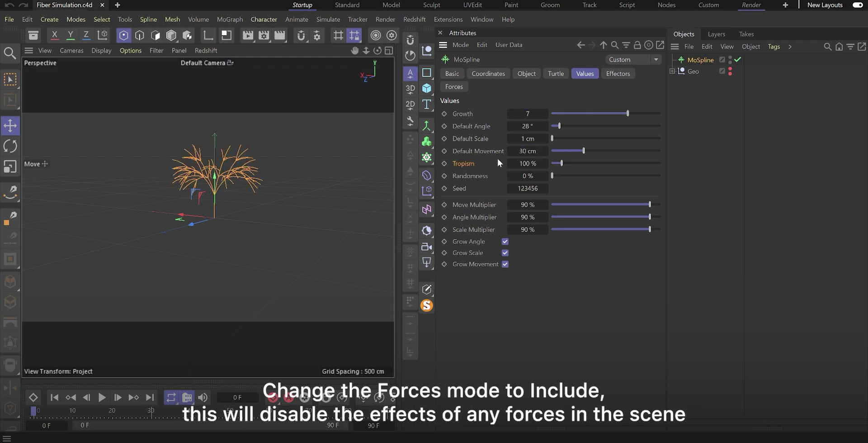
# Set the MoSpline's forces mode to Include
pyautogui.click(455, 87)
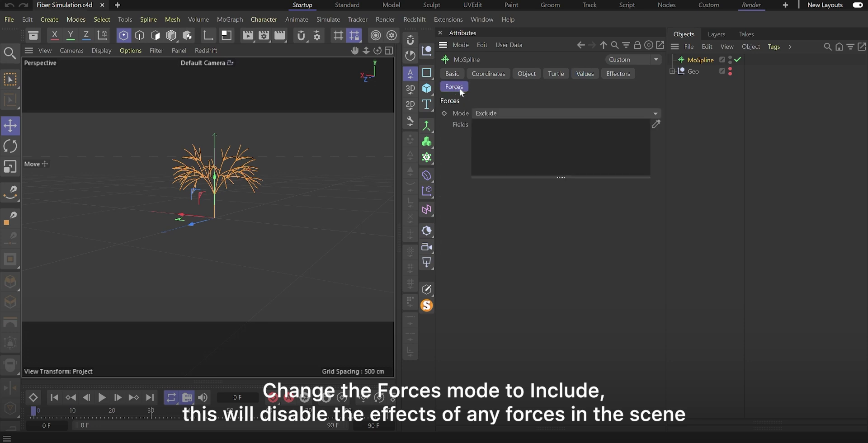
pyautogui.click(494, 112)
pyautogui.click(499, 129)
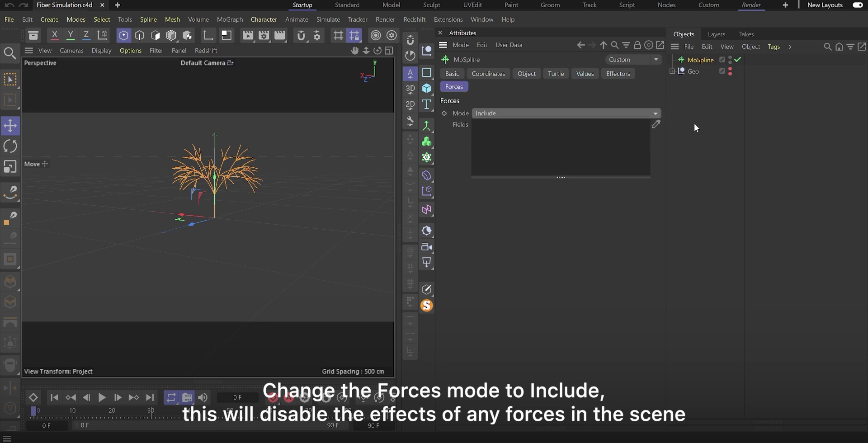
# Wrap the MoSpline in a welded Connect under a Cloner set to Radial mode
pyautogui.keyDown('alt'); pyautogui.click(426, 126); pyautogui.keyUp('alt')
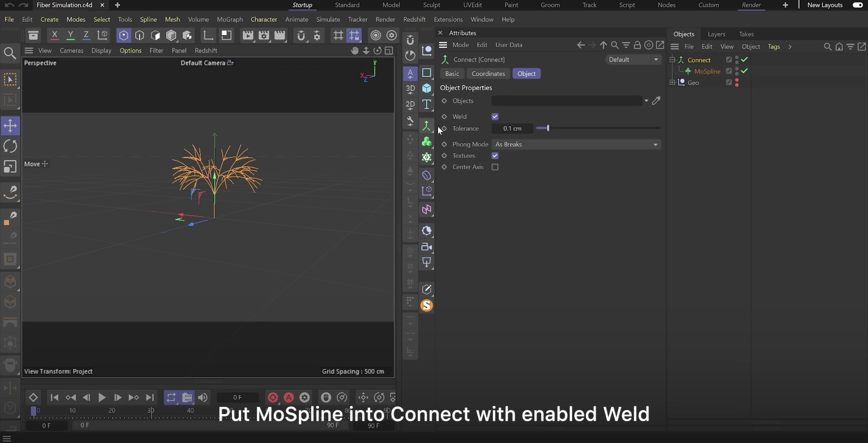
pyautogui.keyDown('alt'); pyautogui.click(427, 158); pyautogui.keyUp('alt')
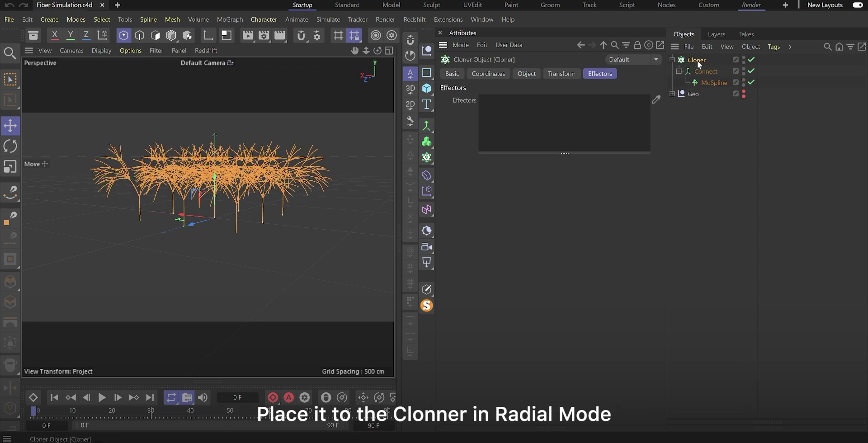
pyautogui.click(527, 74)
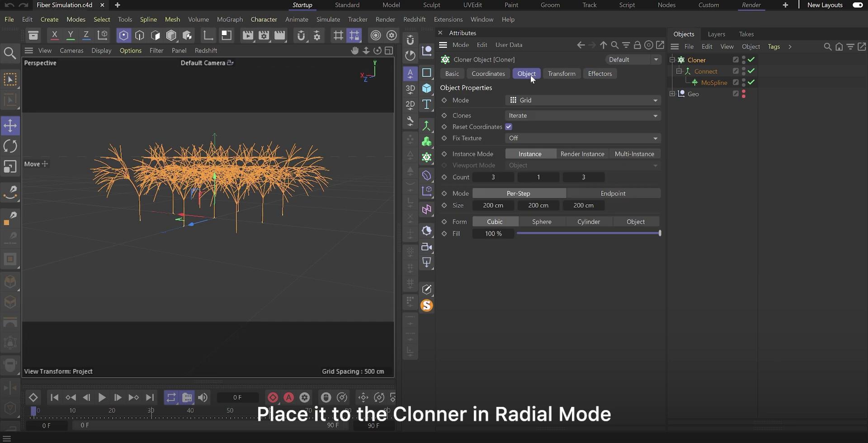
pyautogui.click(530, 100)
pyautogui.click(533, 139)
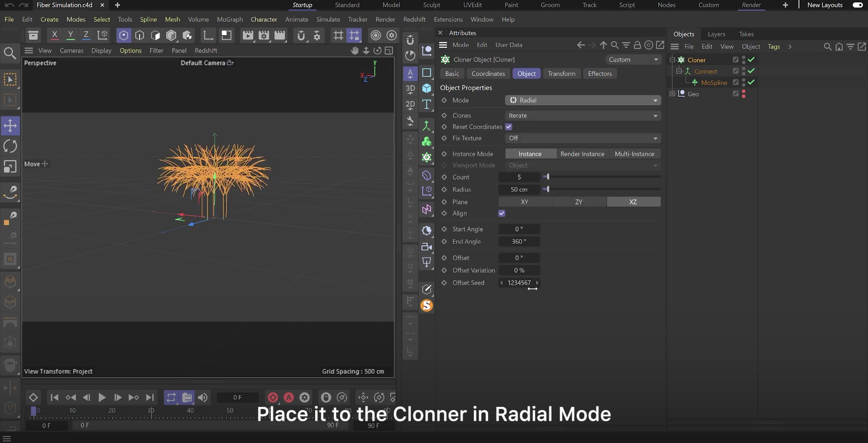
# Give the radial Cloner 100 clones on the XY plane at a 300 cm radius
pyautogui.click(520, 177)
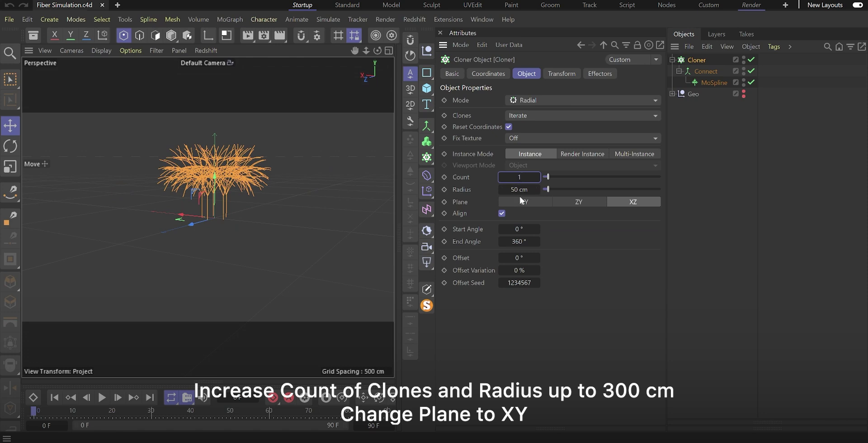
pyautogui.press('Return')
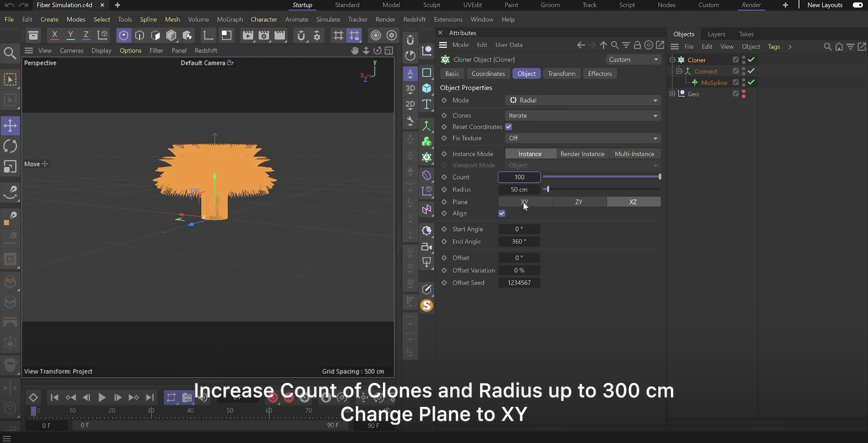
pyautogui.click(523, 202)
pyautogui.click(520, 189)
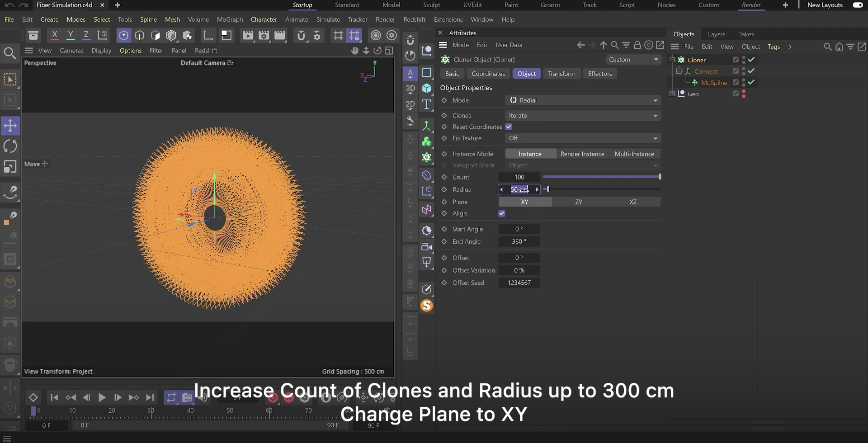
pyautogui.write('300')
pyautogui.press('Return')
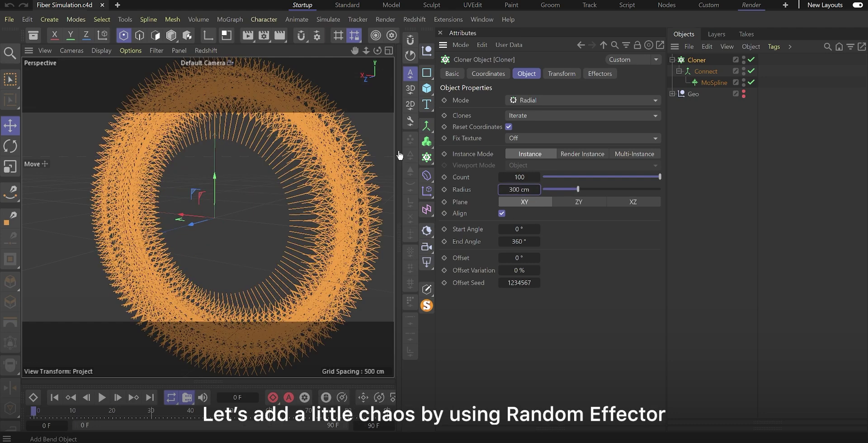
# Add a Random effector with 90° rotation on heading, pitch and bank
pyautogui.click(230, 19)
pyautogui.moveTo(271, 40)
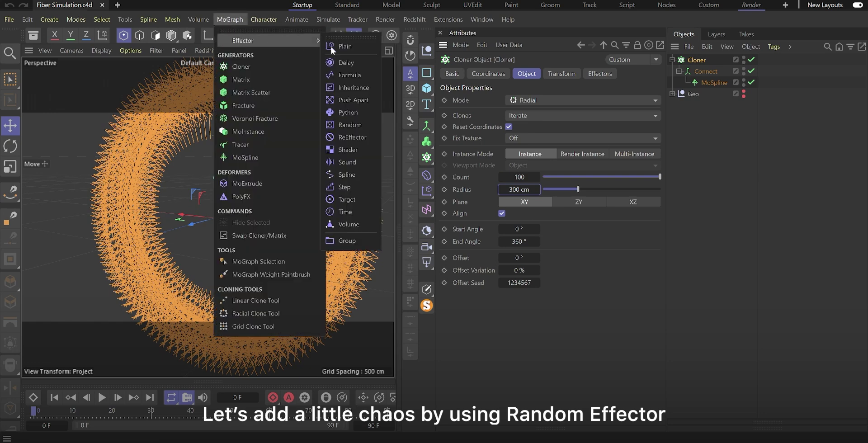
pyautogui.click(351, 125)
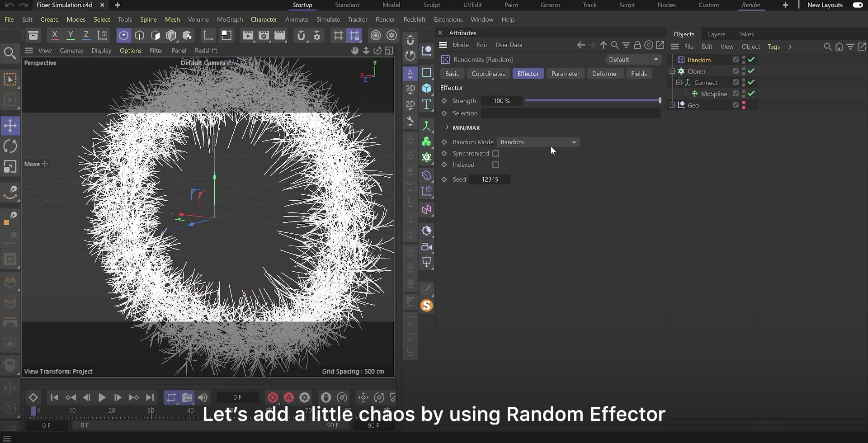
pyautogui.click(566, 72)
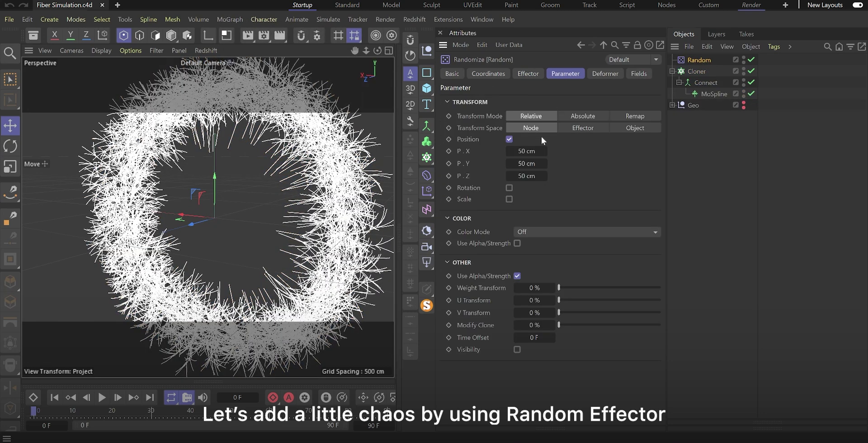
pyautogui.click(509, 188)
pyautogui.click(526, 200)
pyautogui.write('90')
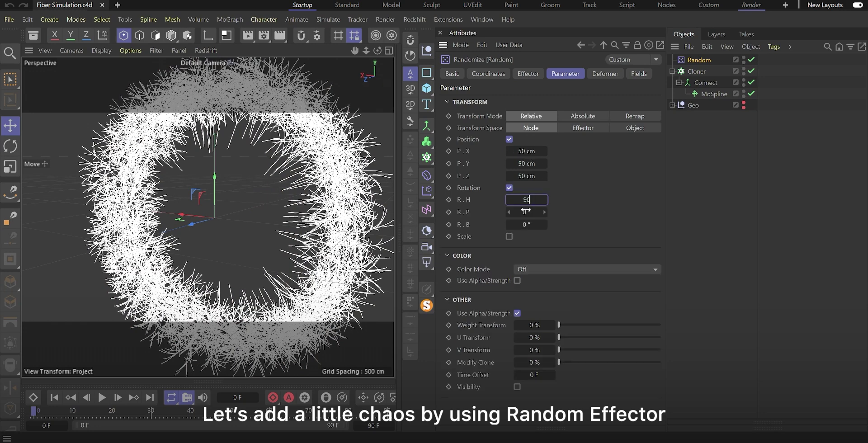
pyautogui.click(525, 212)
pyautogui.write('90')
pyautogui.click(527, 225)
pyautogui.write('90')
pyautogui.press('Return')
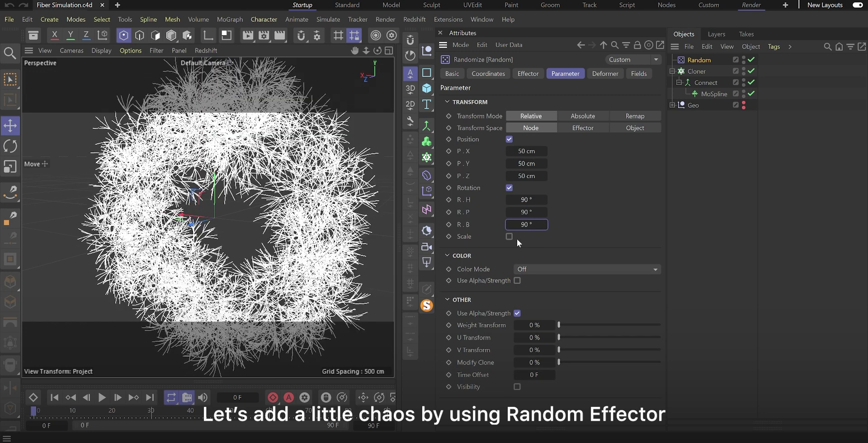
# Enable 0.5 uniform random scale, then wrap the Cloner in a new Connect
pyautogui.click(510, 237)
pyautogui.click(509, 248)
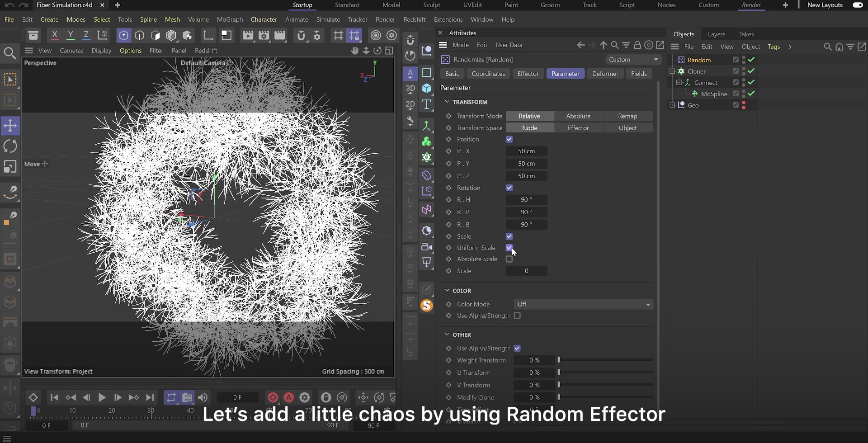
pyautogui.click(526, 270)
pyautogui.write('0.5')
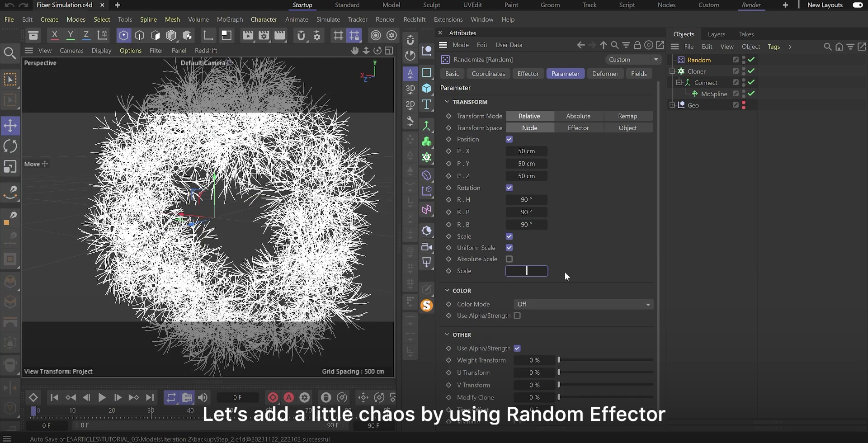
pyautogui.press('Return')
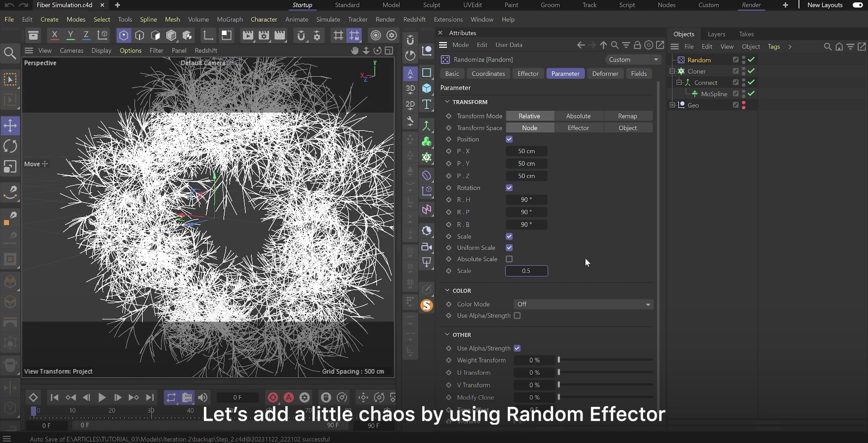
pyautogui.click(696, 73)
pyautogui.keyDown('alt'); pyautogui.click(427, 127); pyautogui.keyUp('alt')
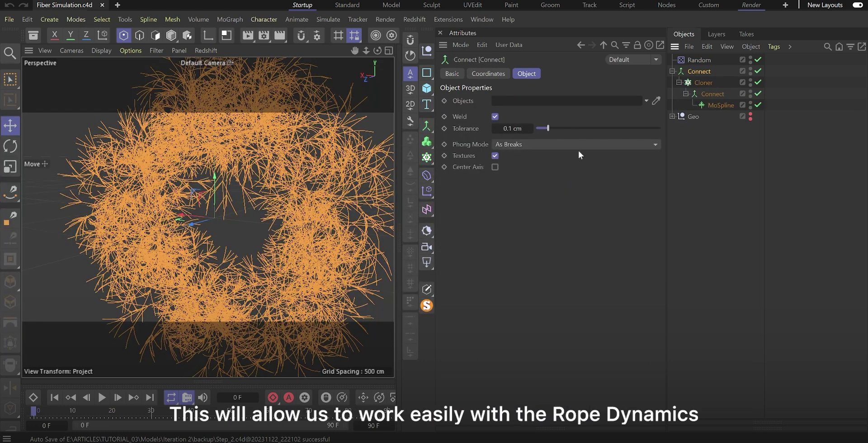
# Create a null named Fiber and move the Random effector and Connect into it
pyautogui.click(673, 71)
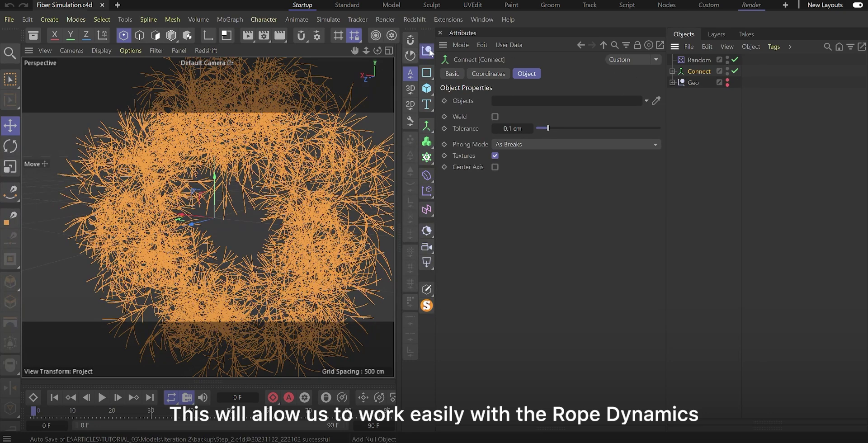
pyautogui.hotkey('alt', 'g')
pyautogui.doubleClick(695, 61)
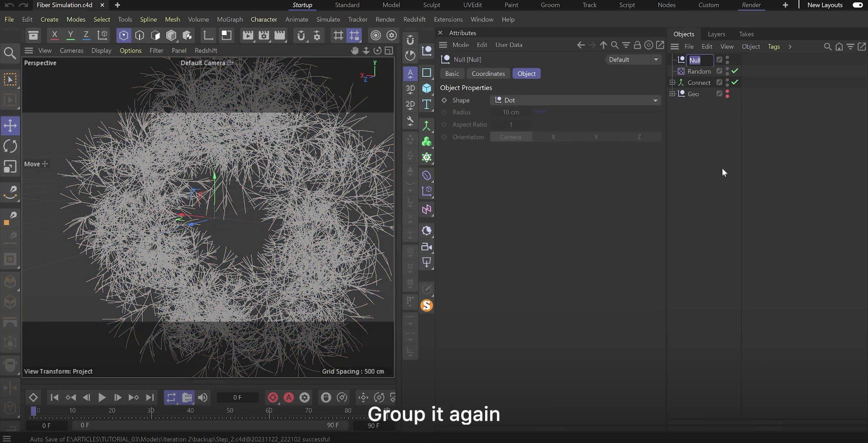
pyautogui.write('Fiber')
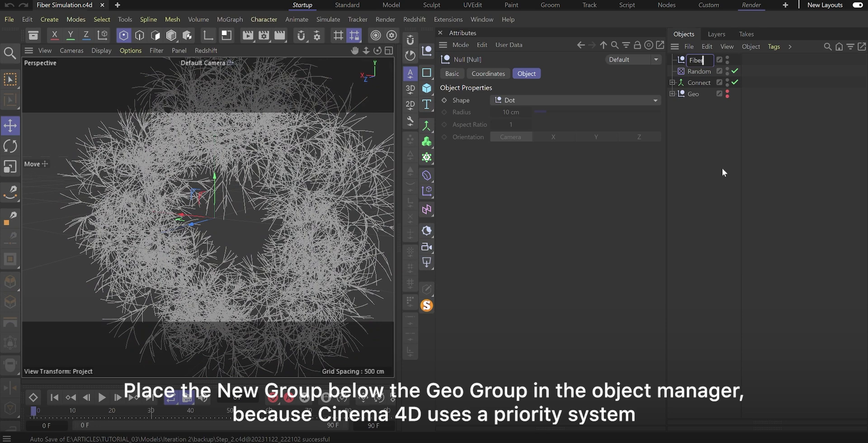
pyautogui.click(693, 71)
pyautogui.keyDown('ctrl'); pyautogui.click(693, 81); pyautogui.keyUp('ctrl')
pyautogui.moveTo(692, 82)
pyautogui.mouseDown()
pyautogui.moveTo(693, 60)
pyautogui.moveTo(679, 64)
pyautogui.moveTo(690, 60)
pyautogui.moveTo(695, 82)
pyautogui.moveTo(683, 77)
pyautogui.mouseUp()
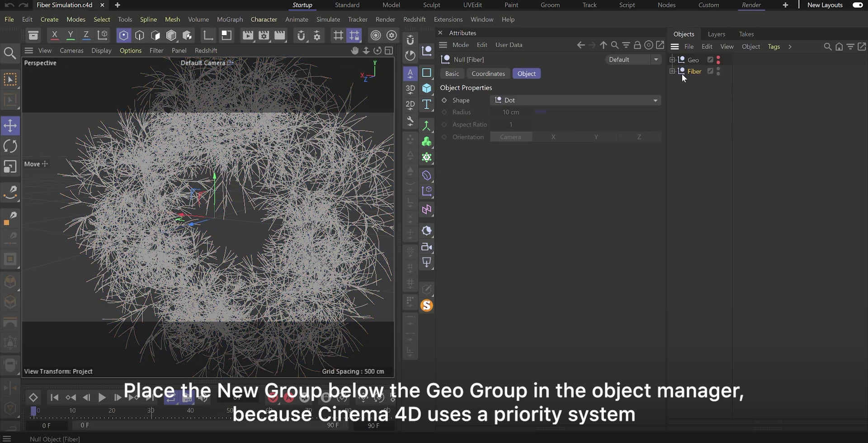
pyautogui.click(672, 71)
# Add a Rope tag to Connect with Bendiness and Stretchiness 1000 and Radius 1 cm
pyautogui.click(705, 94)
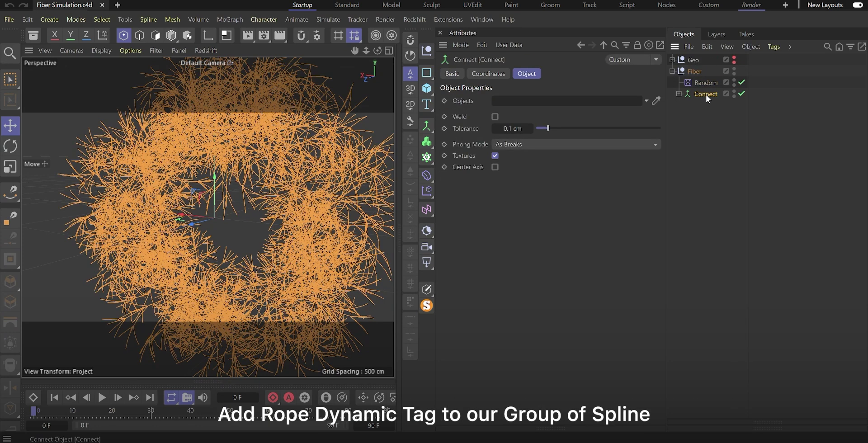
pyautogui.rightClick(705, 94)
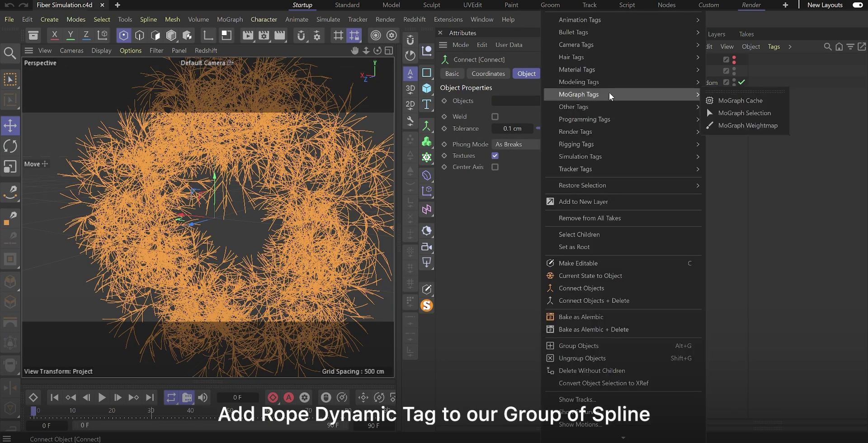
pyautogui.moveTo(593, 156)
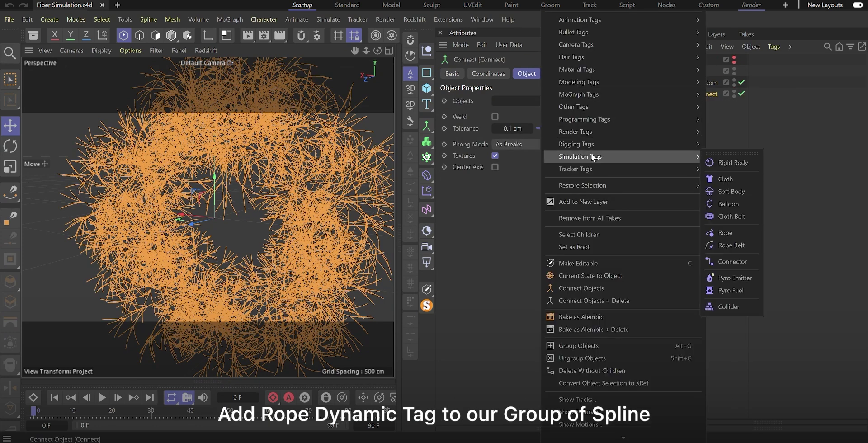
pyautogui.click(736, 234)
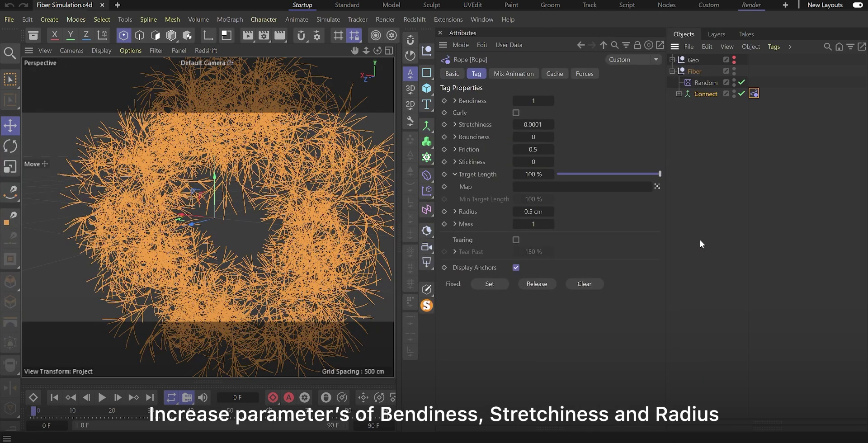
pyautogui.doubleClick(536, 101)
pyautogui.write('1000')
pyautogui.doubleClick(534, 124)
pyautogui.write('1')
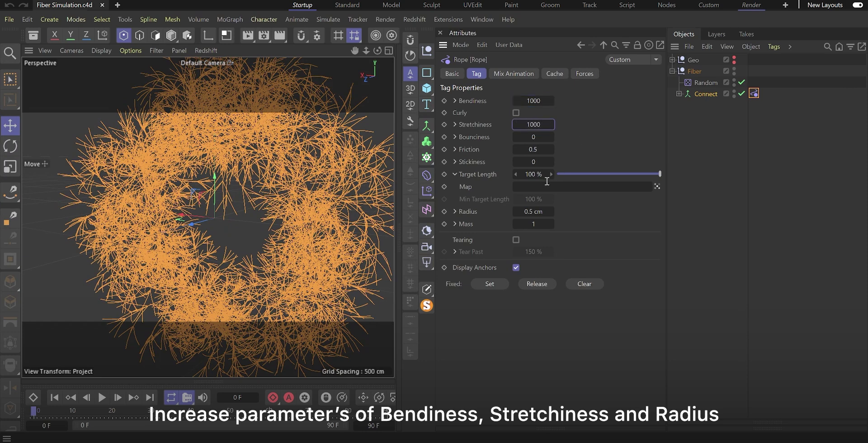
pyautogui.doubleClick(533, 212)
# Set the project's scene simulation Gravity to 0 cm
pyautogui.click(461, 44)
pyautogui.click(471, 92)
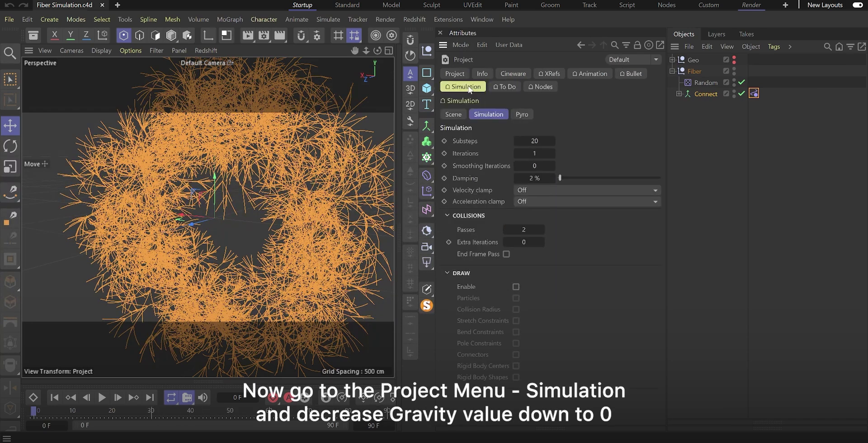
pyautogui.click(458, 113)
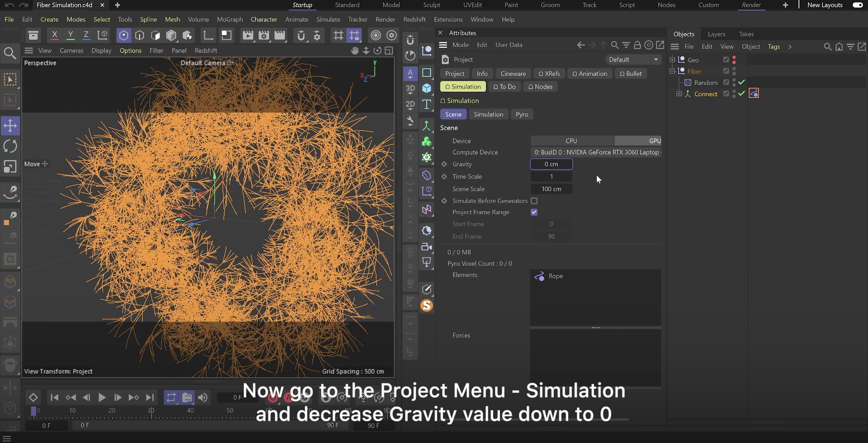
# Add a Turbulence force with Strength 25 cm, Scale 100 % and Frequency 25, then play the simulation
pyautogui.click(327, 19)
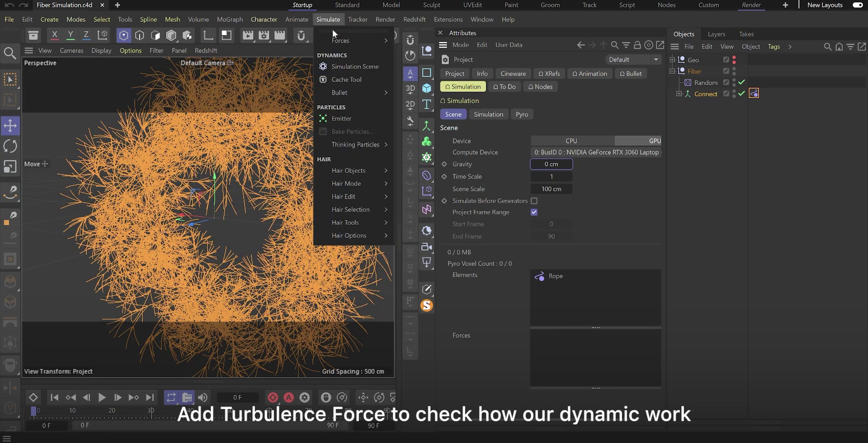
pyautogui.moveTo(357, 42)
pyautogui.click(419, 133)
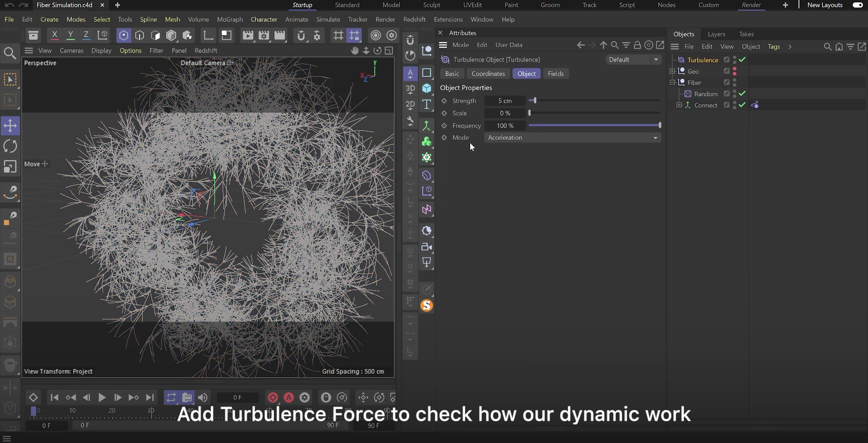
pyautogui.click(505, 101)
pyautogui.click(505, 113)
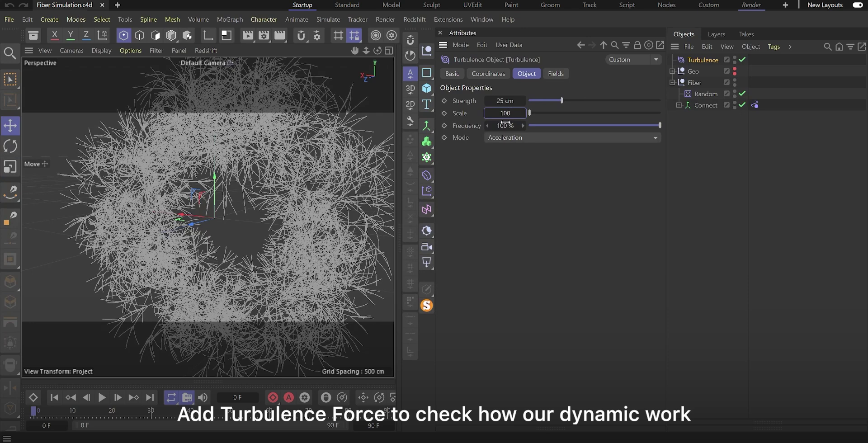
pyautogui.click(505, 125)
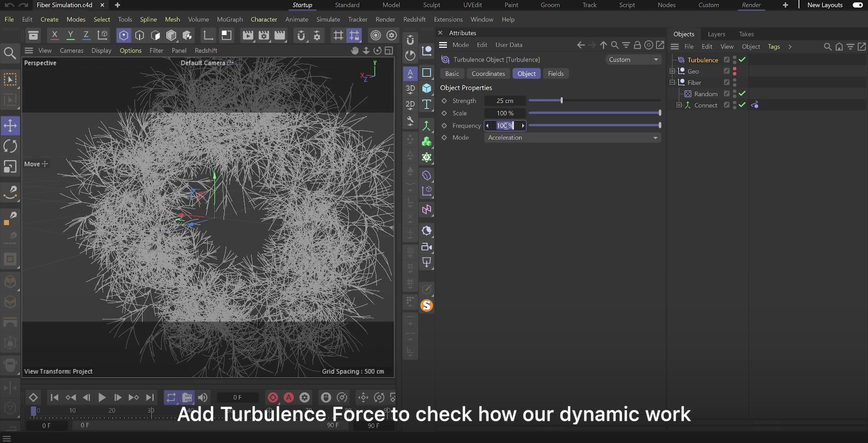
pyautogui.click(694, 131)
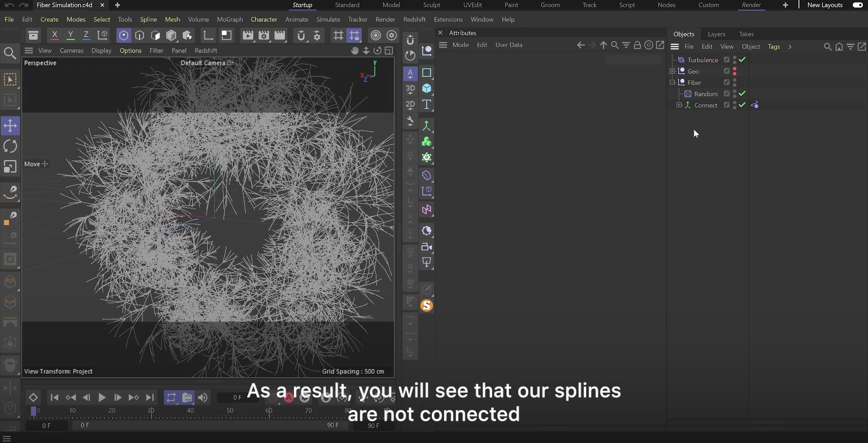
pyautogui.click(102, 397)
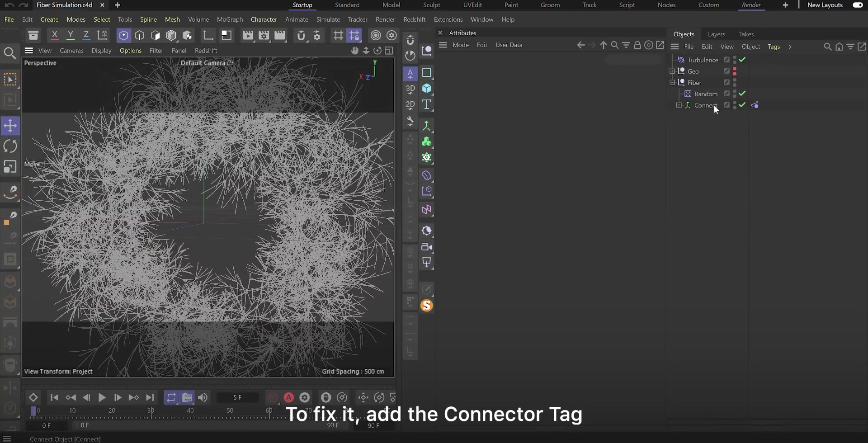
# Give Connect a Connector tag with Same Object and Update Live on, then replay the simulation
pyautogui.rightClick(713, 105)
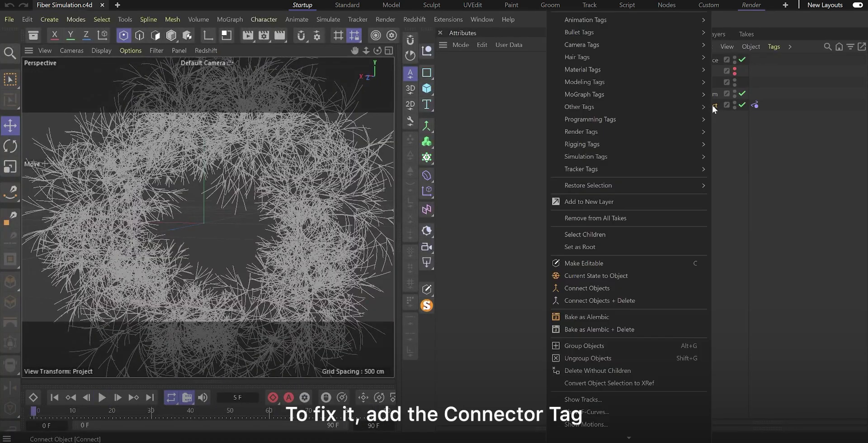
pyautogui.moveTo(602, 158)
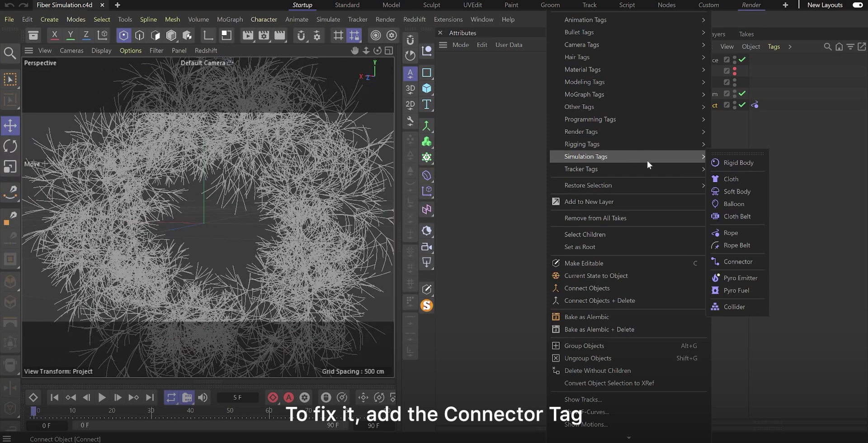
pyautogui.click(740, 261)
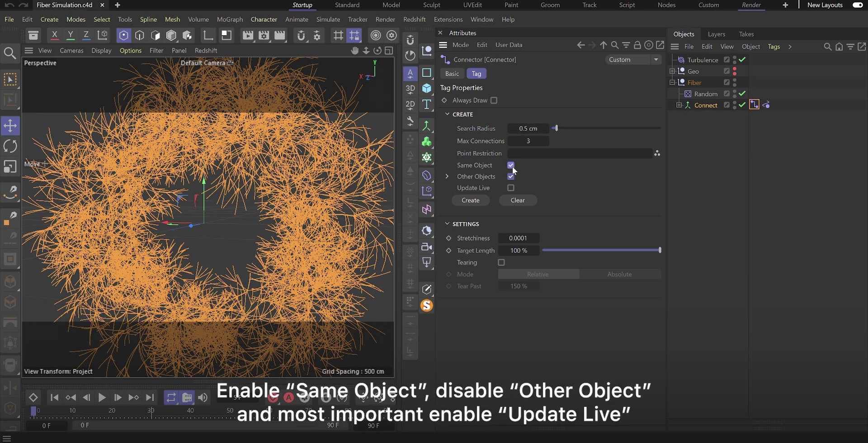
pyautogui.click(510, 188)
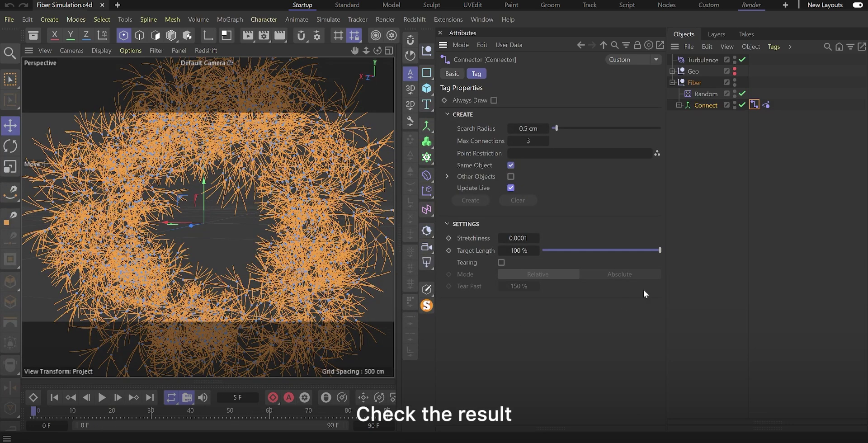
pyautogui.click(680, 276)
pyautogui.click(102, 398)
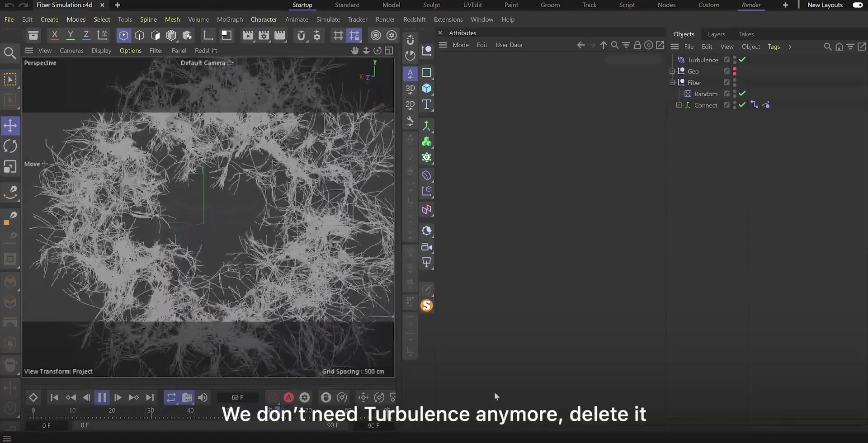
# Stop playback, delete the Turbulence force, and set the timeline end frame to 180
pyautogui.press('F8')
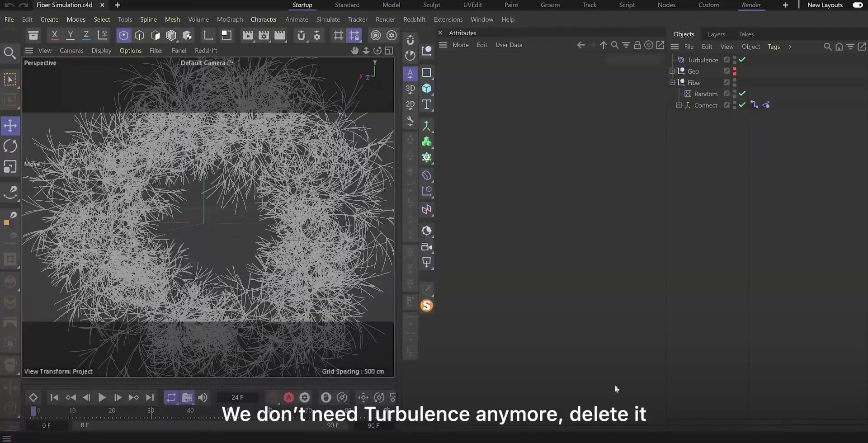
pyautogui.click(704, 59)
pyautogui.press('Delete')
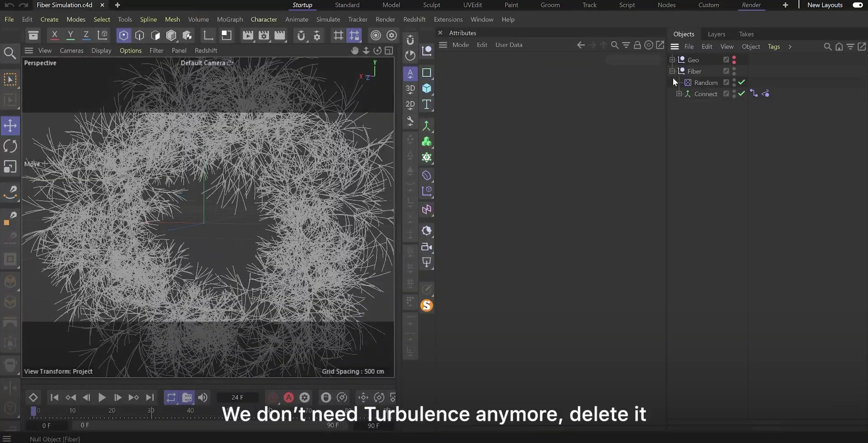
pyautogui.click(672, 71)
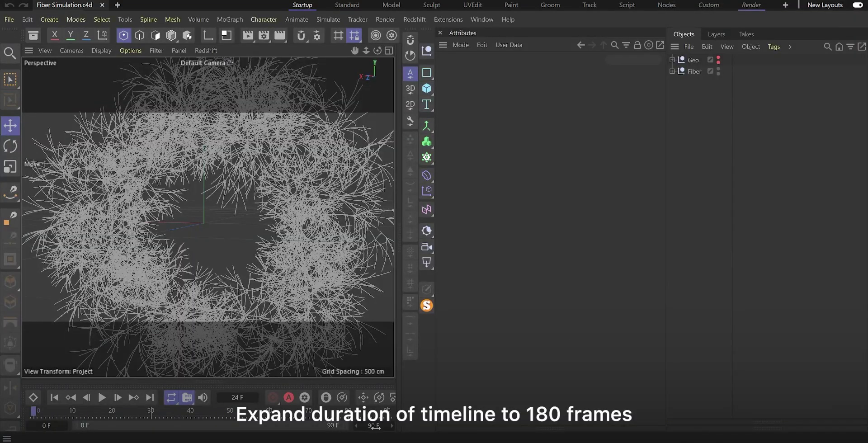
pyautogui.write('180')
# Add a Field Force with the Extrude geometry in its field list and Strength 3000
pyautogui.click(328, 19)
pyautogui.moveTo(357, 40)
pyautogui.click(421, 84)
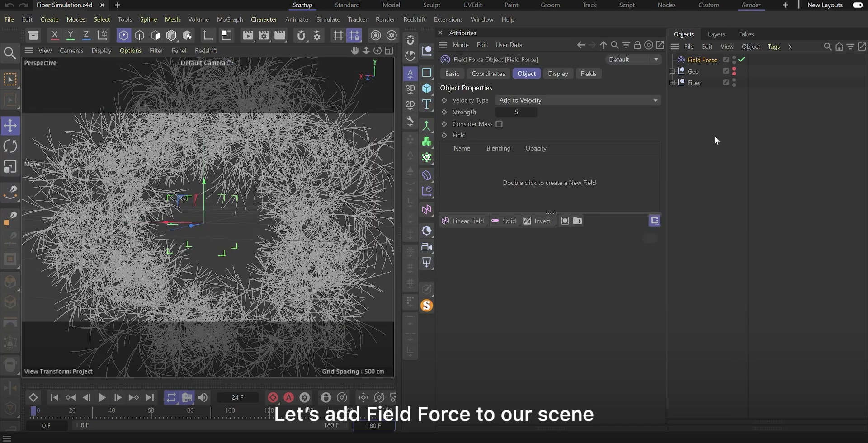
pyautogui.click(672, 71)
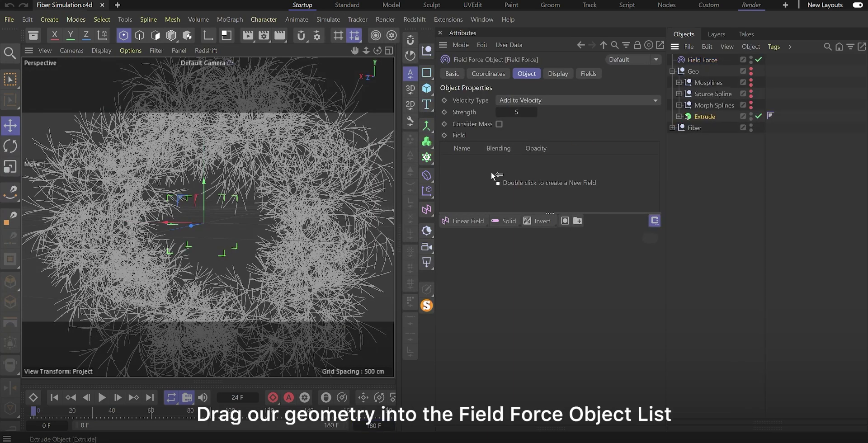
pyautogui.moveTo(492, 174); pyautogui.dragTo(512, 176)
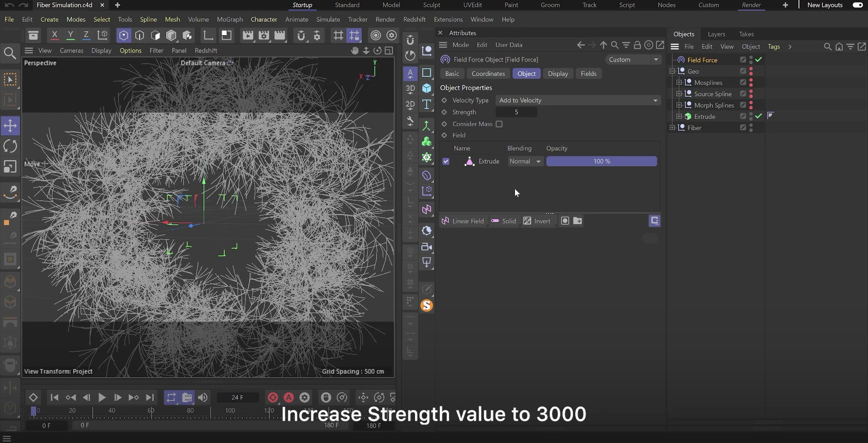
pyautogui.click(517, 112)
pyautogui.press('Return')
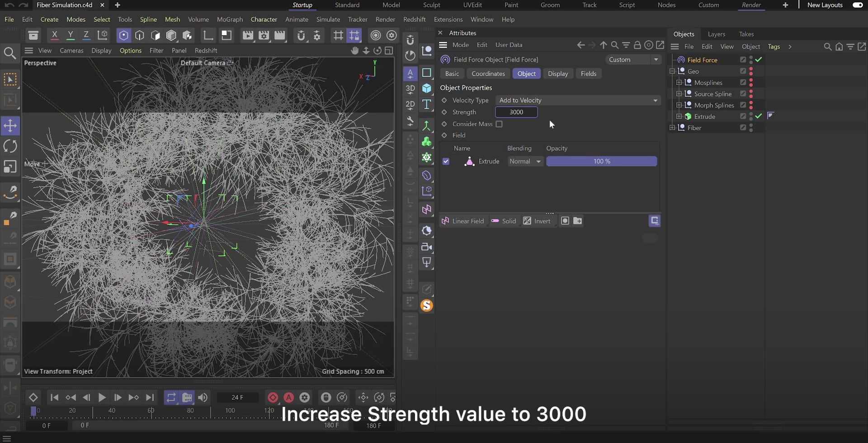
# Switch the Extrude field layer to Surface mode with a 1000 cm radius
pyautogui.click(491, 162)
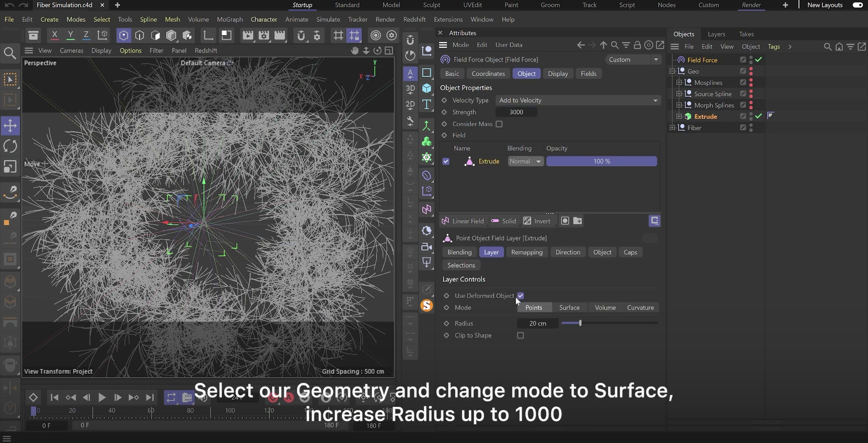
pyautogui.click(569, 307)
pyautogui.click(538, 324)
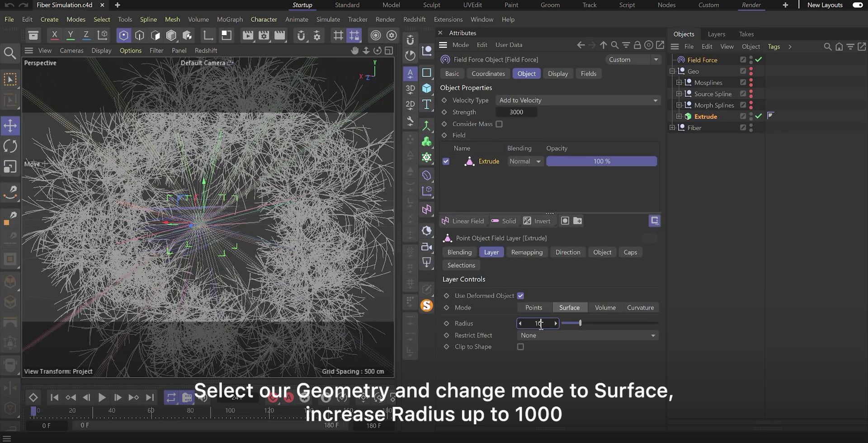
pyautogui.press('Return')
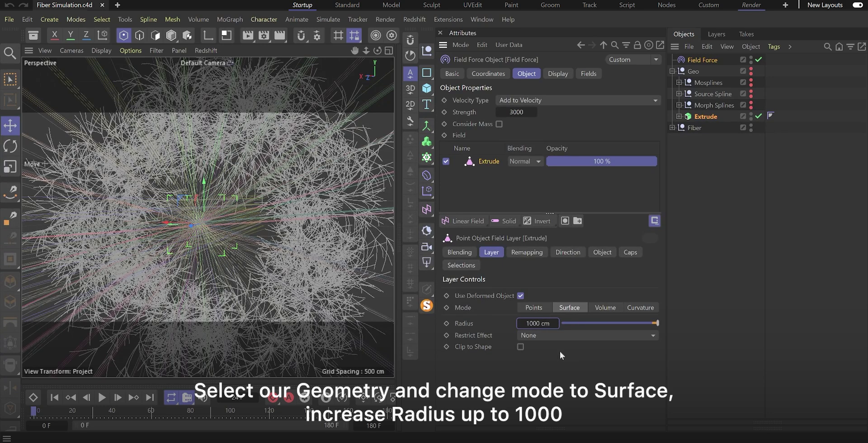
# Make the force's display box 1000 cm, hide vector length, and use 25% line density
pyautogui.click(559, 75)
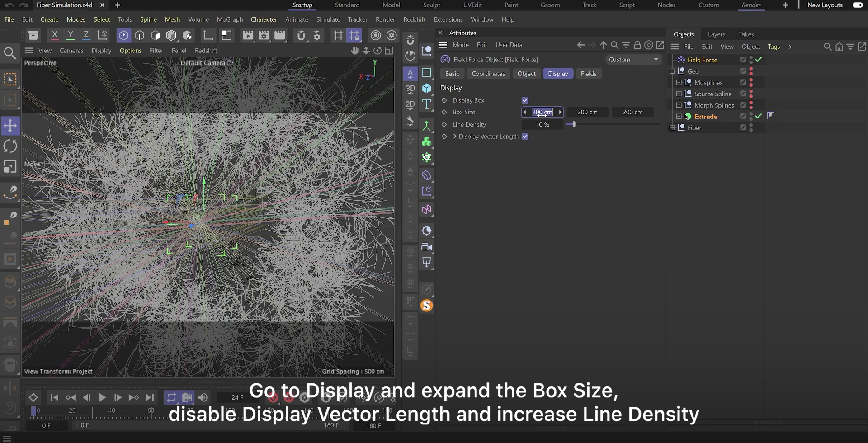
pyautogui.doubleClick(588, 113)
pyautogui.write('1000')
pyautogui.press('Return')
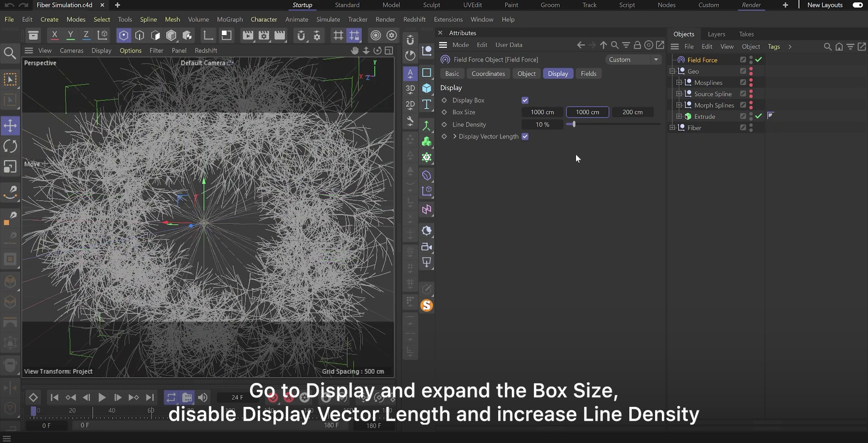
pyautogui.click(526, 137)
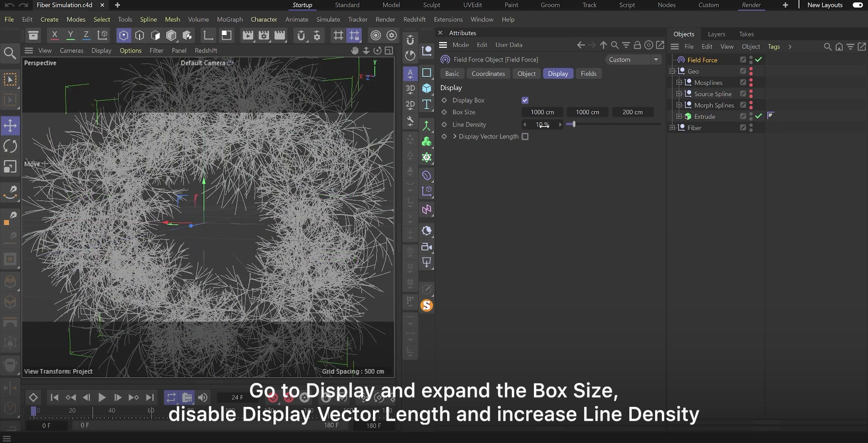
pyautogui.doubleClick(543, 125)
pyautogui.write('25')
pyautogui.press('Return')
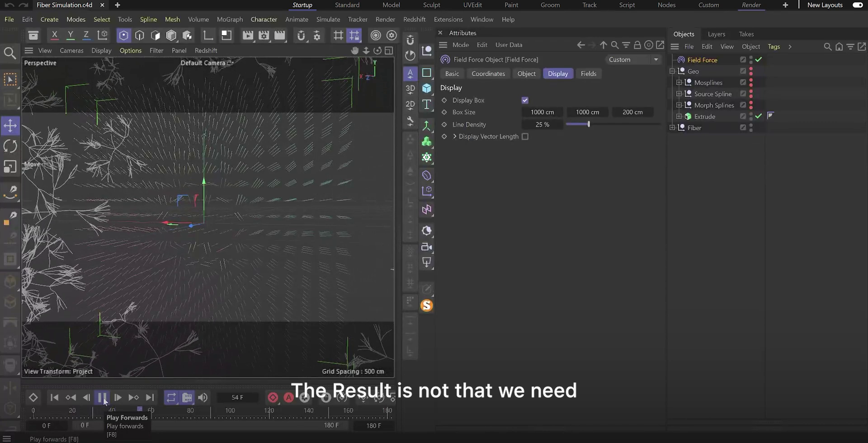
# Rewind, put an Invert layer above Extrude in the Field Force's fields, and replay
pyautogui.click(103, 397)
pyautogui.click(54, 397)
pyautogui.click(526, 74)
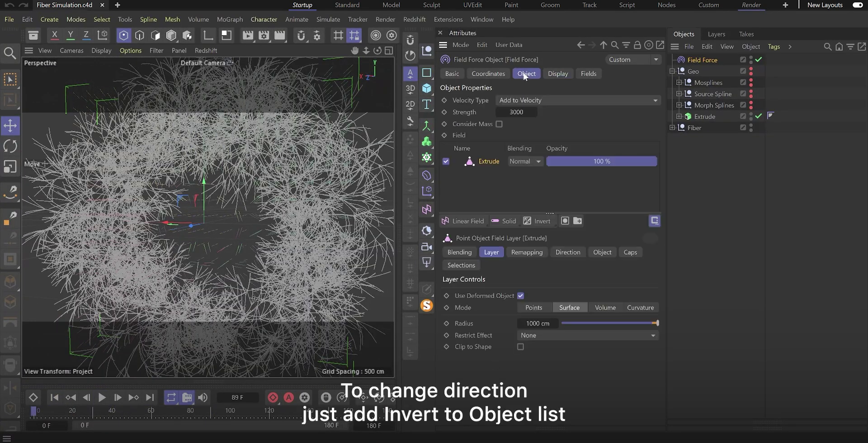
pyautogui.click(490, 189)
pyautogui.click(537, 221)
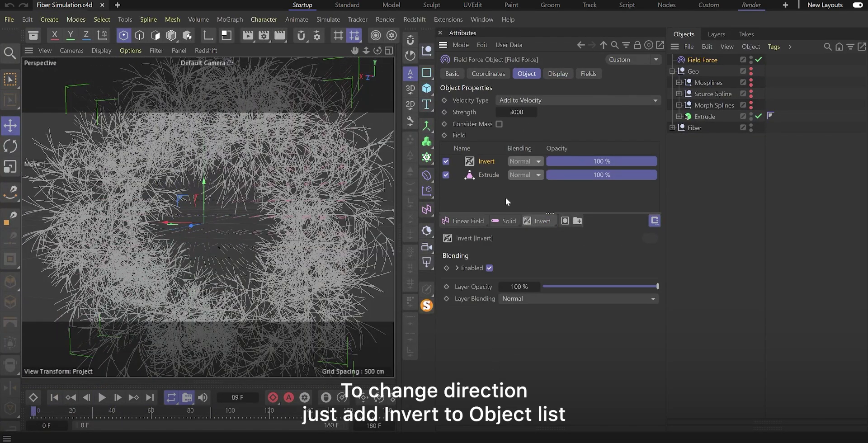
pyautogui.click(497, 197)
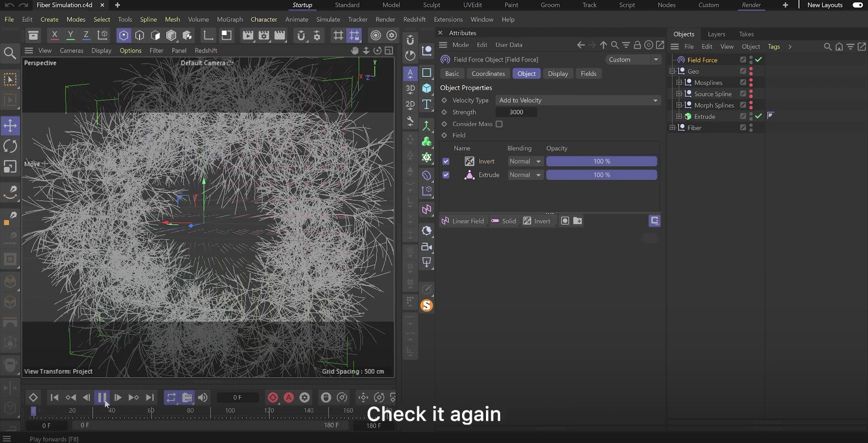
pyautogui.click(103, 398)
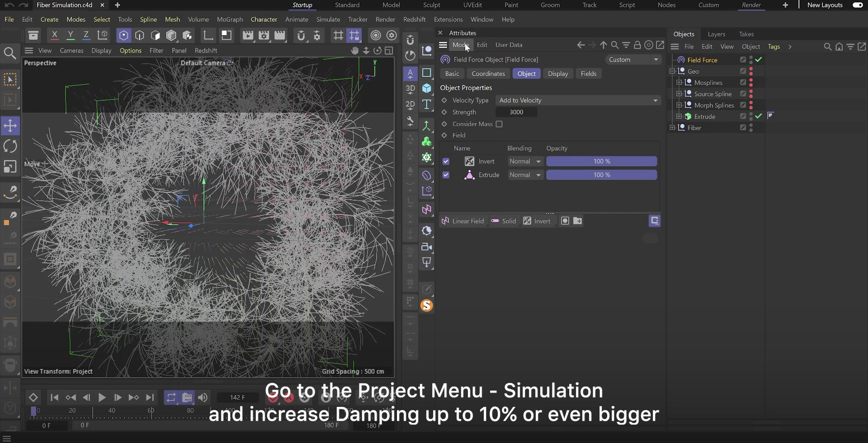
# Set Project Simulation Damping to 10%, then play the simulation and rewind
pyautogui.click(465, 44)
pyautogui.click(470, 93)
pyautogui.click(490, 115)
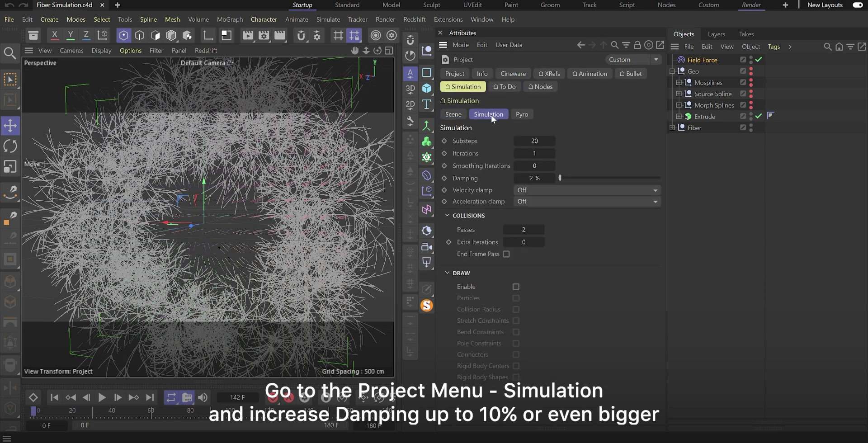
pyautogui.doubleClick(533, 177)
pyautogui.press('F8')
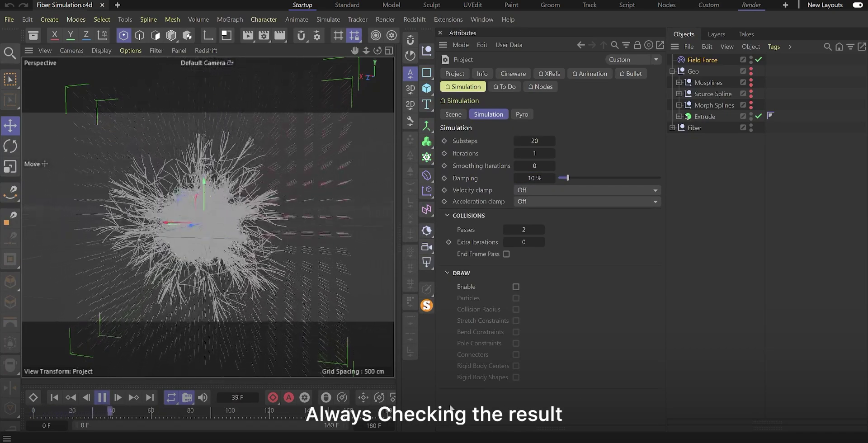
pyautogui.click(102, 398)
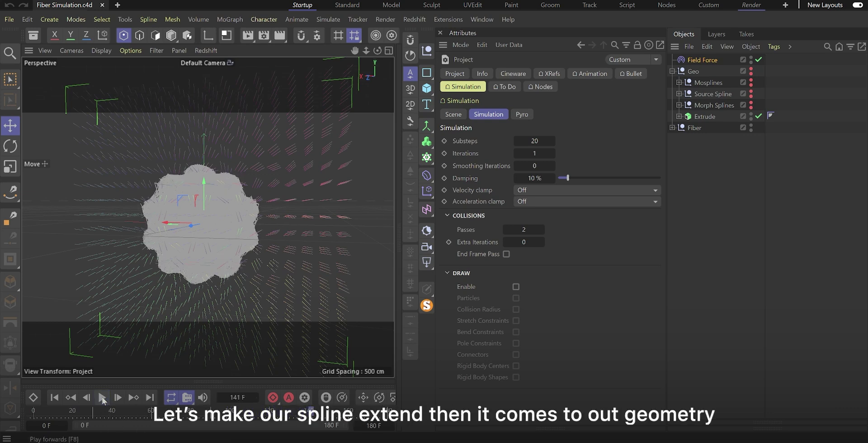
pyautogui.click(54, 398)
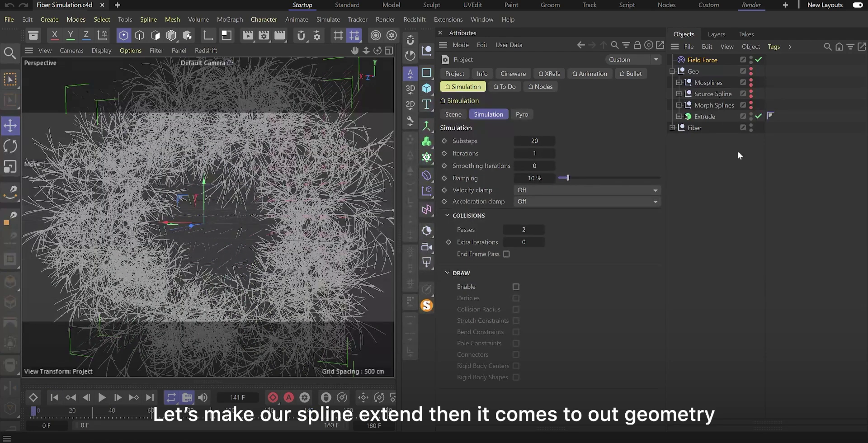
# Add a Vertex Map tag to Connect using the Extrude field in Volume mode
pyautogui.click(673, 127)
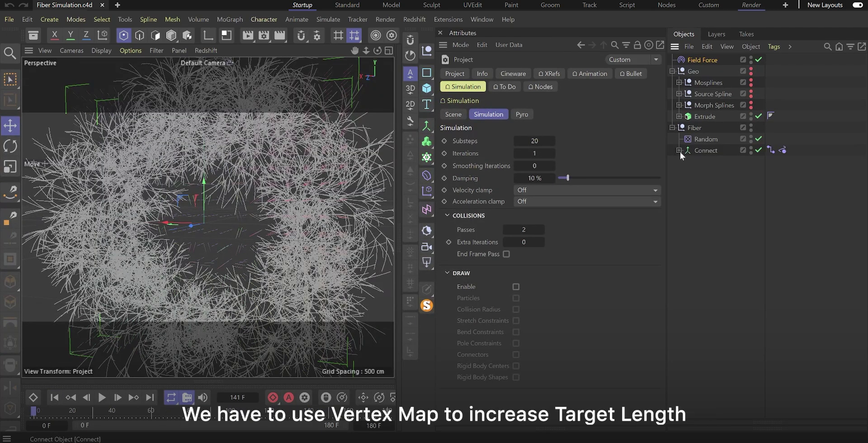
pyautogui.click(782, 151)
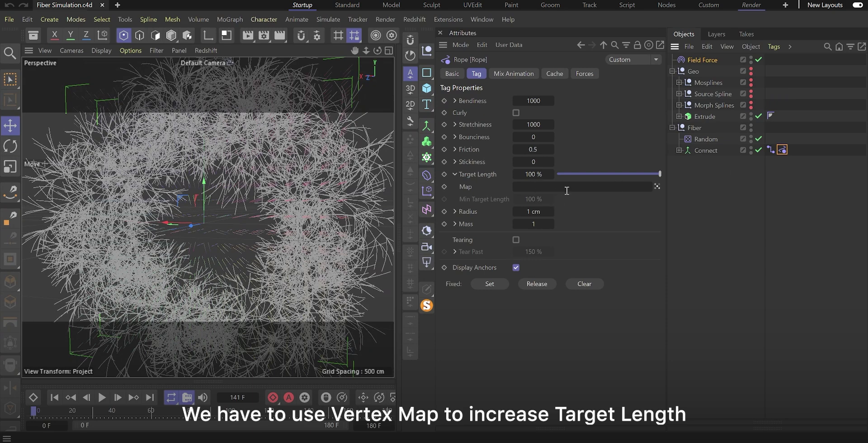
pyautogui.rightClick(703, 153)
pyautogui.moveTo(729, 107)
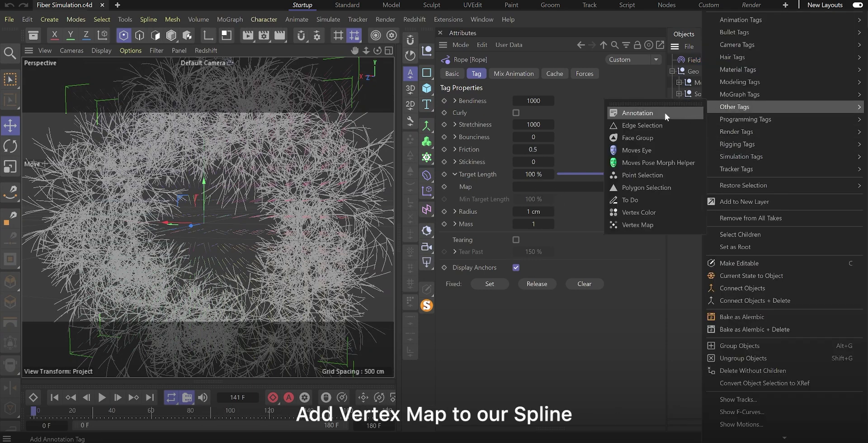
pyautogui.click(653, 224)
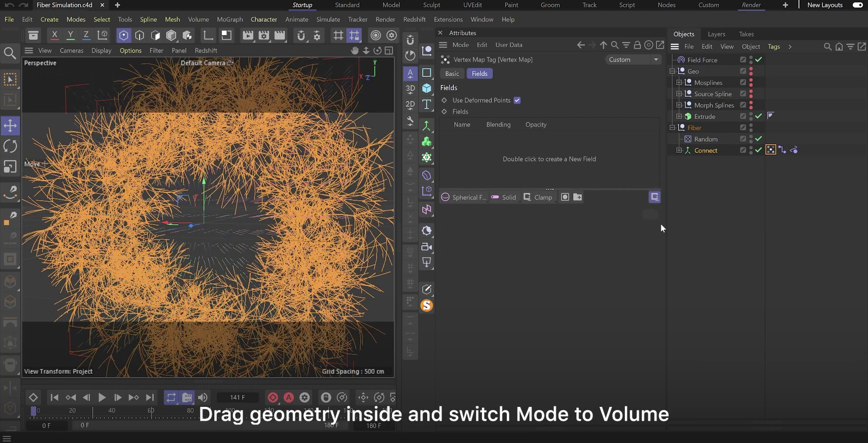
pyautogui.moveTo(698, 121); pyautogui.dragTo(496, 151)
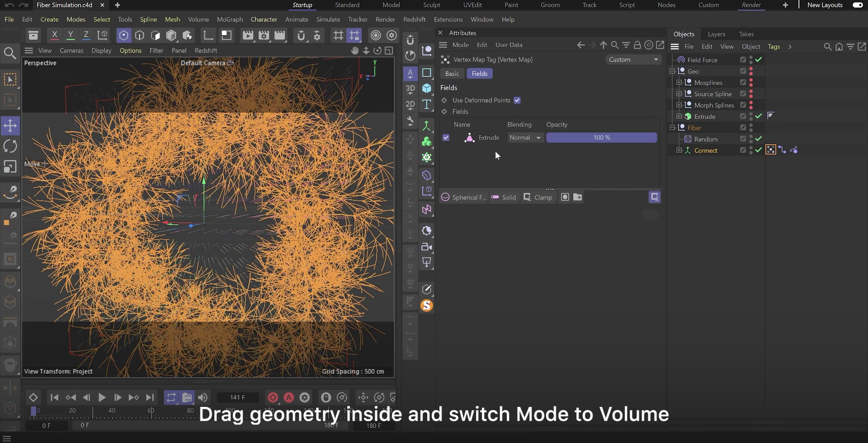
pyautogui.click(489, 137)
pyautogui.click(602, 272)
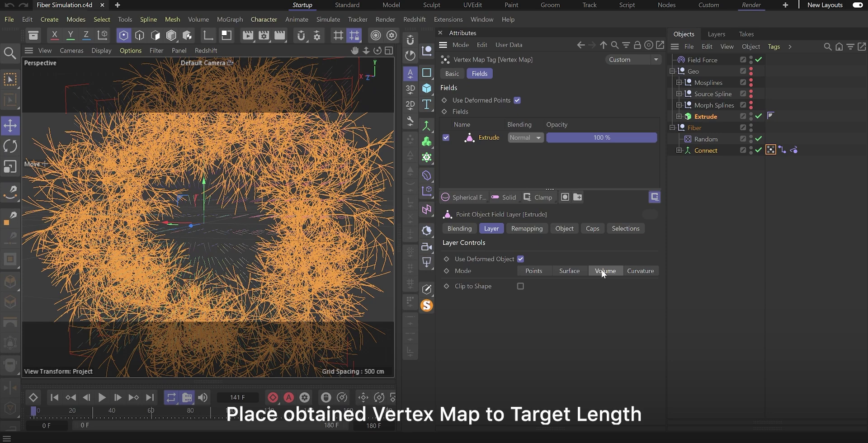
# Link the Vertex Map to the Rope tag's Target Length map at 200%
pyautogui.click(794, 150)
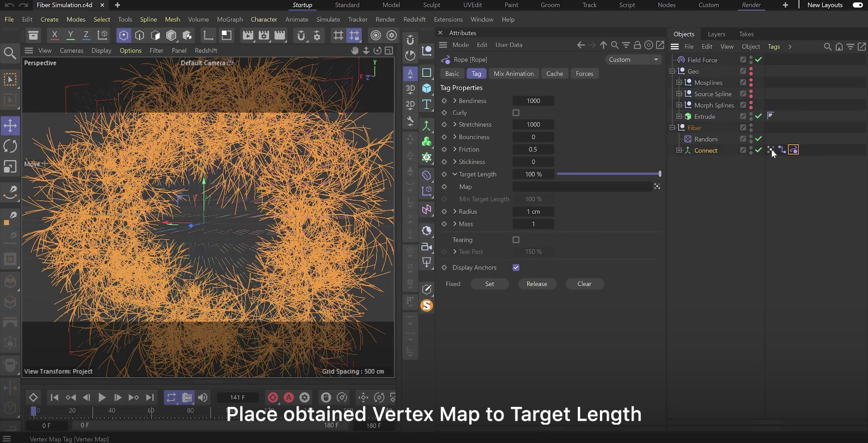
pyautogui.moveTo(544, 193); pyautogui.dragTo(542, 191)
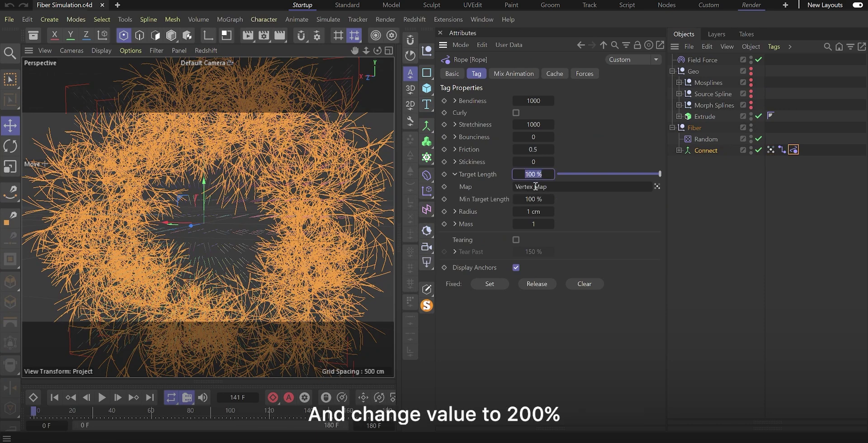
pyautogui.click(699, 189)
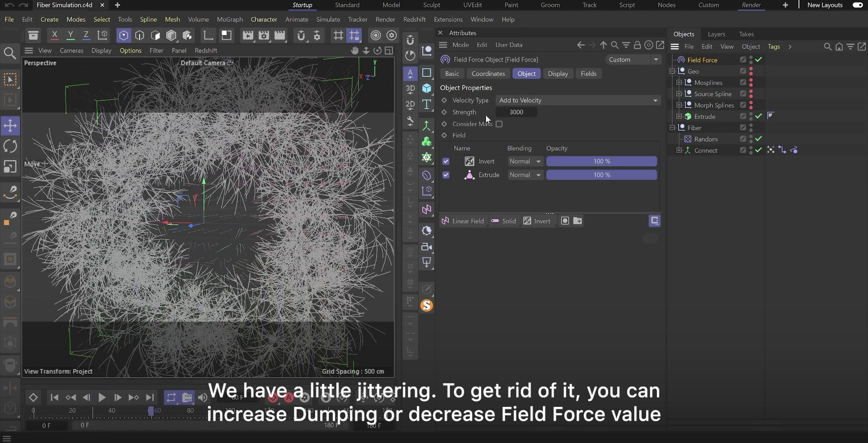
# Keyframe Field Force Strength at 250 on frame 100, then replay the simulation from the start
pyautogui.click(231, 409)
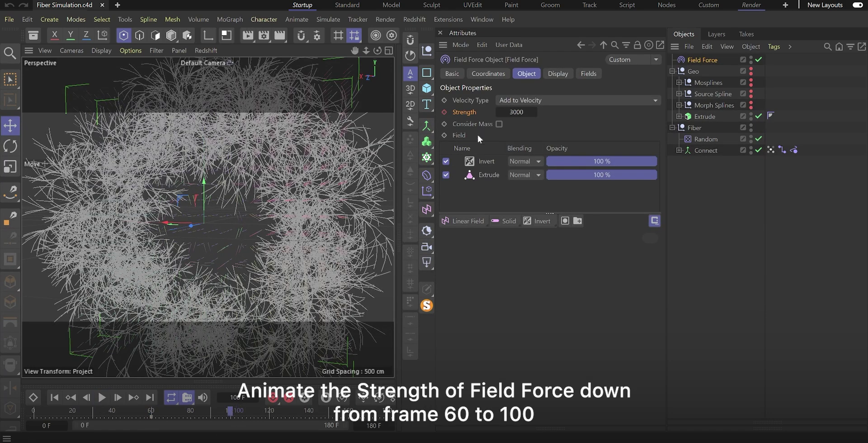
pyautogui.click(518, 111)
pyautogui.click(444, 112)
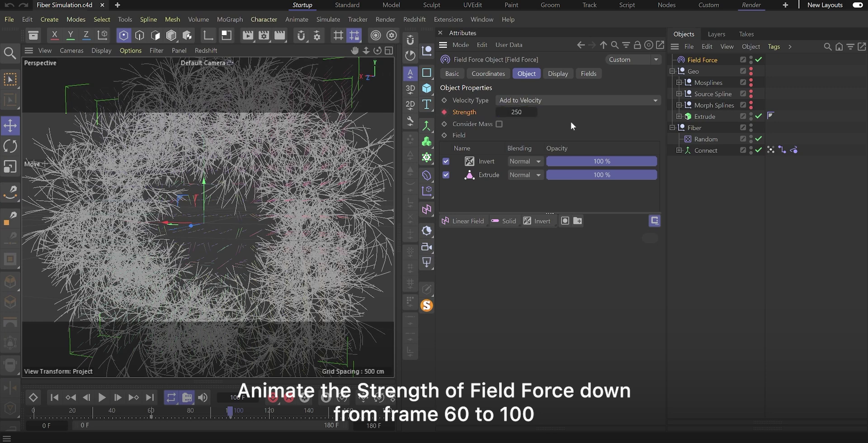
pyautogui.click(684, 184)
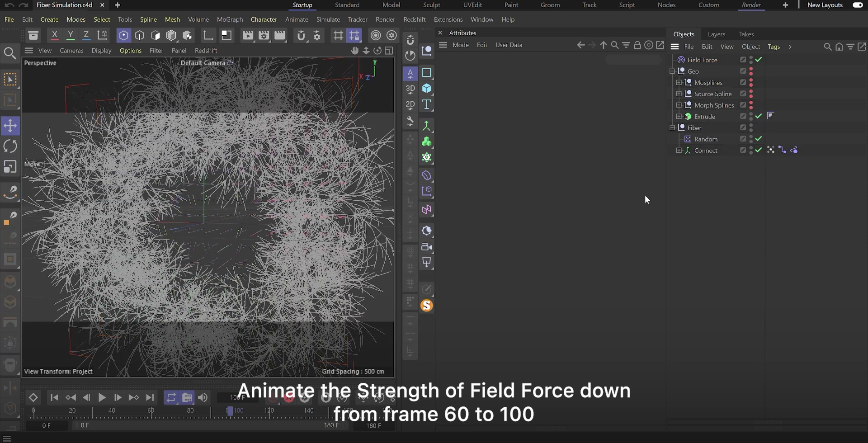
pyautogui.click(54, 397)
pyautogui.click(103, 397)
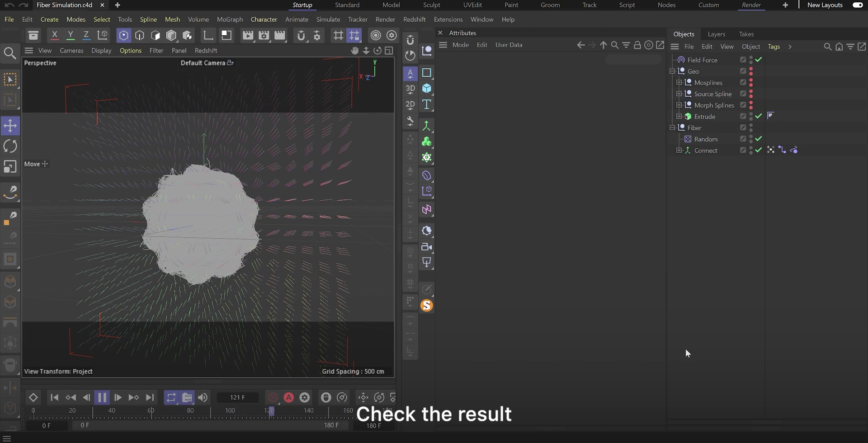
pyautogui.click(101, 397)
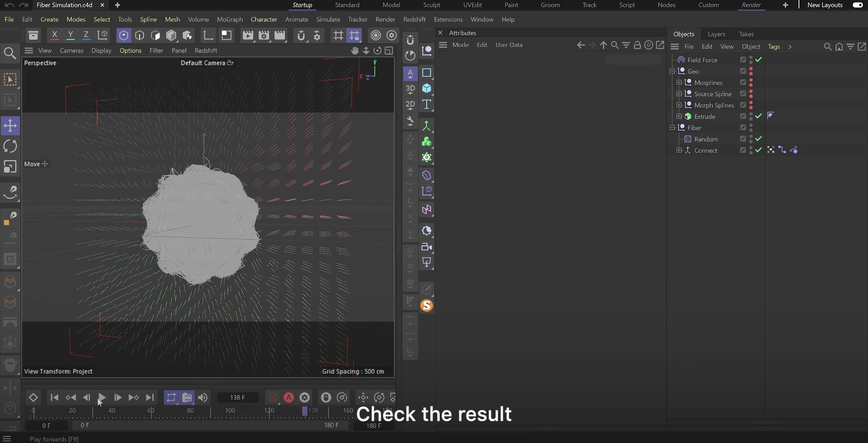
pyautogui.click(56, 400)
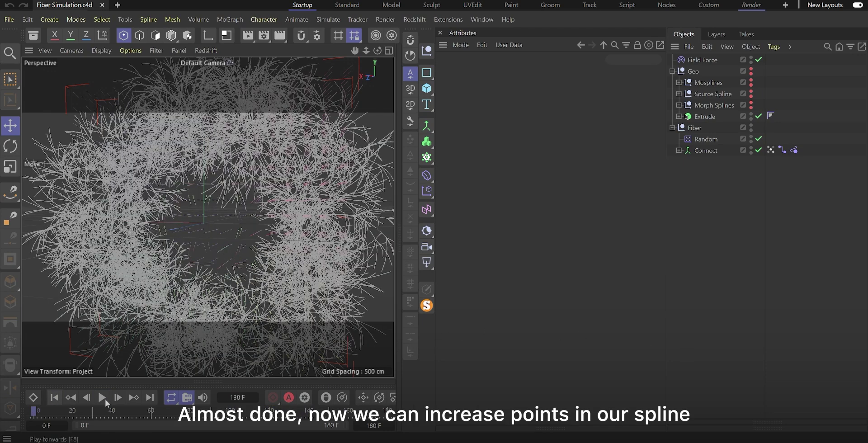
# Make the MoSpline under Connect editable and subdivide all its points
pyautogui.click(679, 150)
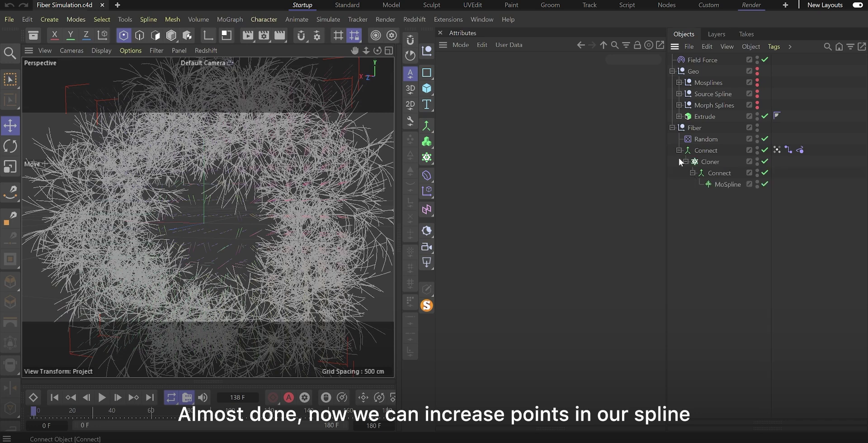
pyautogui.click(718, 184)
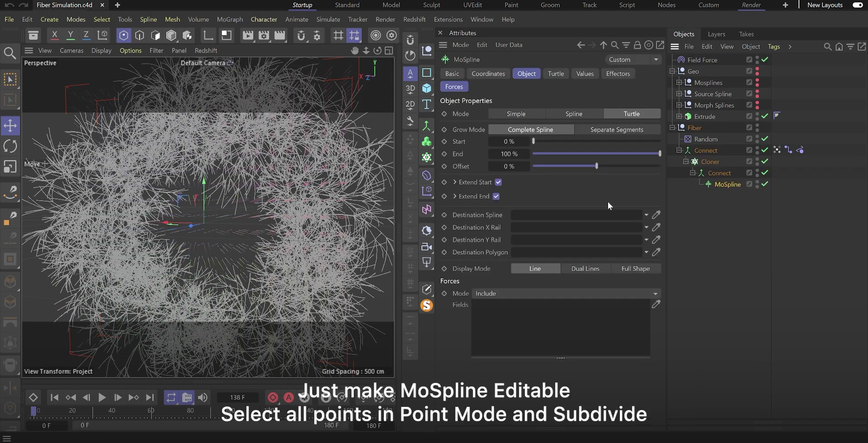
pyautogui.rightClick(725, 183)
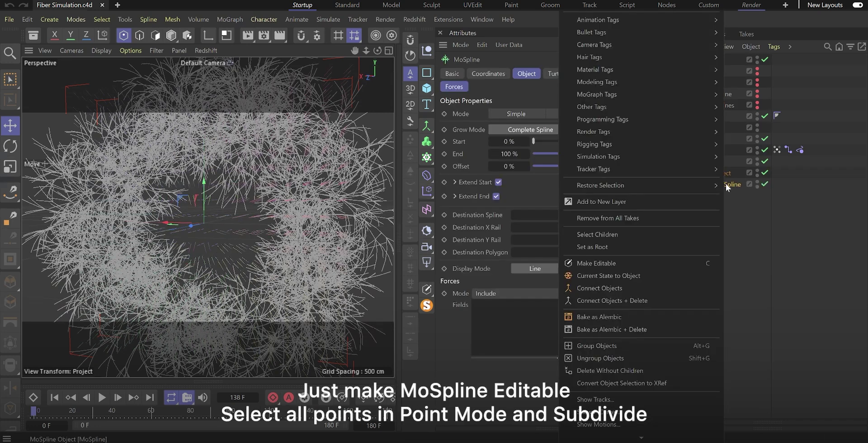
pyautogui.click(609, 263)
pyautogui.hotkey('ctrl', 'a')
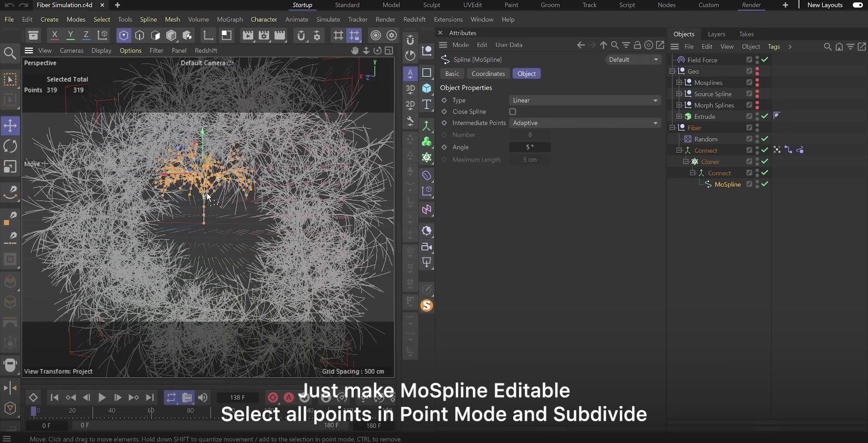
pyautogui.rightClick(226, 210)
pyautogui.click(259, 116)
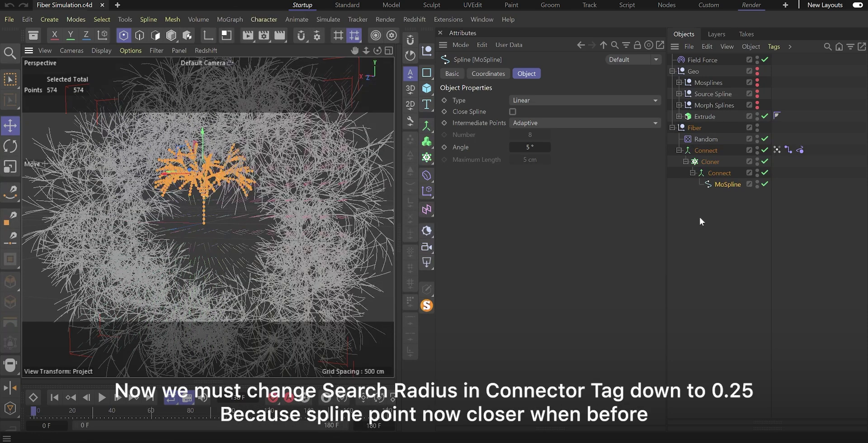
pyautogui.click(725, 214)
# Lower the Connector tag's Search Radius to 0.25 cm
pyautogui.click(790, 151)
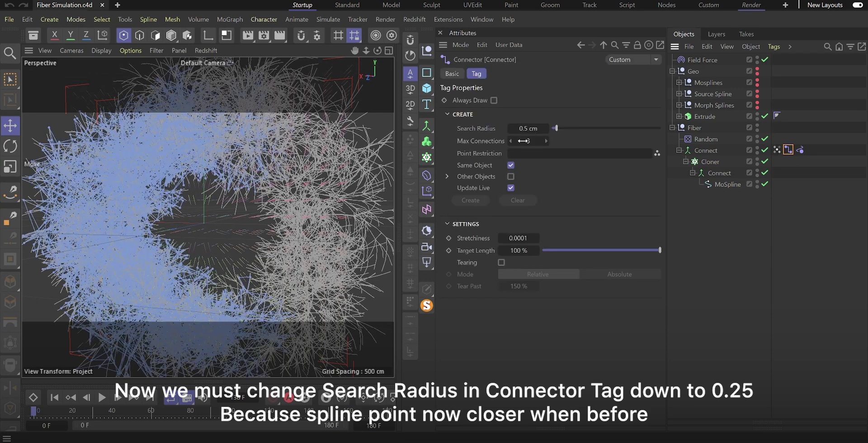
pyautogui.click(509, 128)
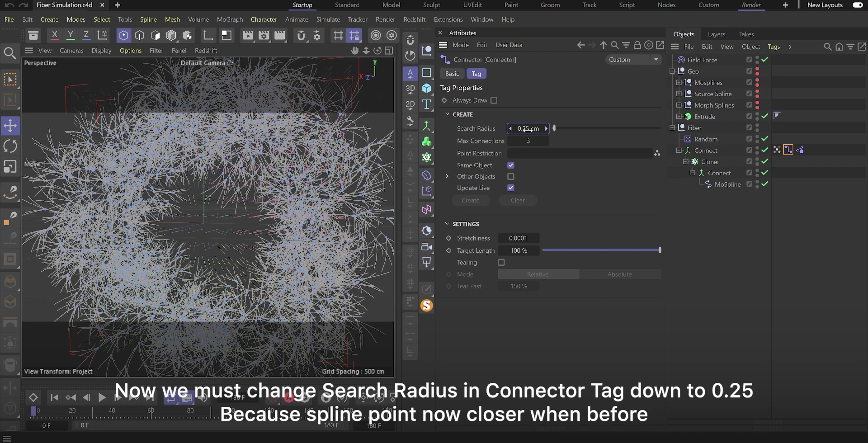
pyautogui.click(688, 276)
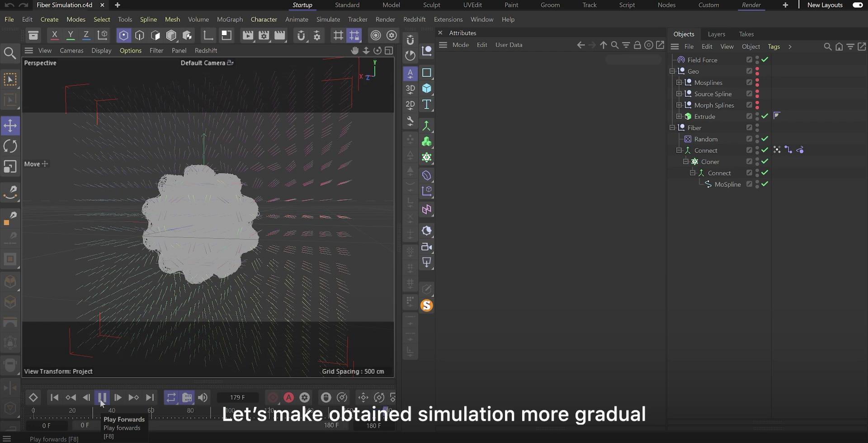
# Add a Linear Field pointing along +Z to the Field Force's fields
pyautogui.click(102, 398)
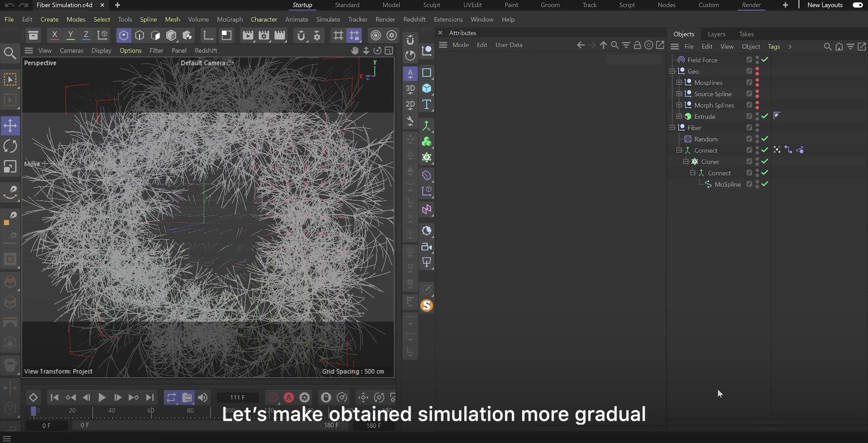
pyautogui.click(702, 60)
pyautogui.click(589, 73)
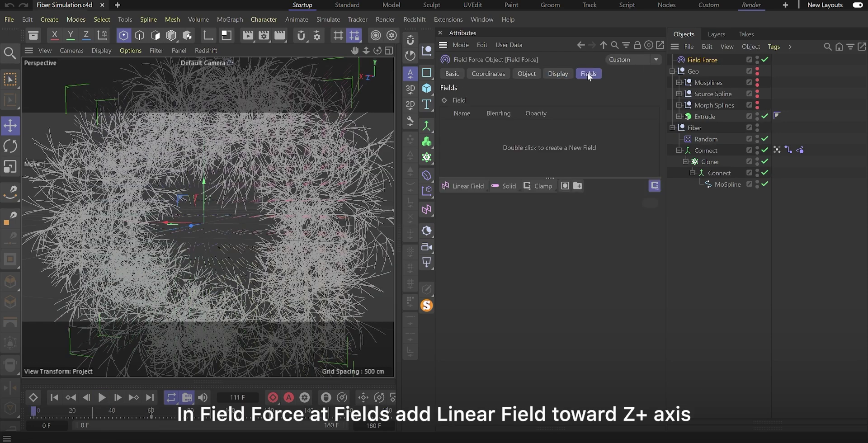
pyautogui.click(465, 188)
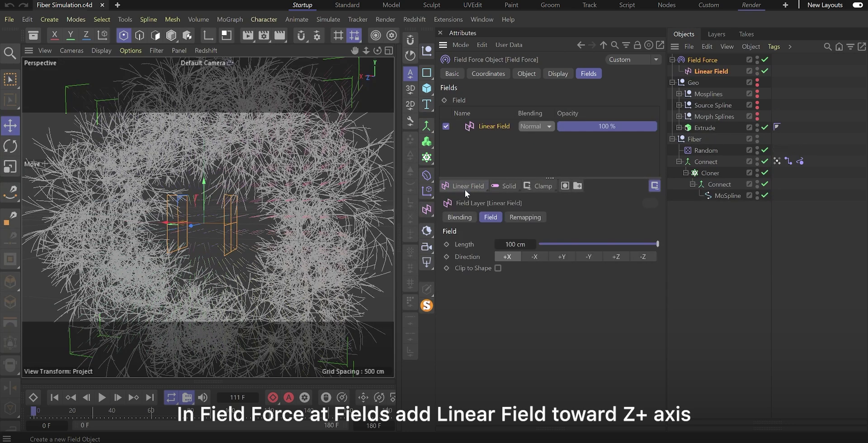
pyautogui.click(620, 256)
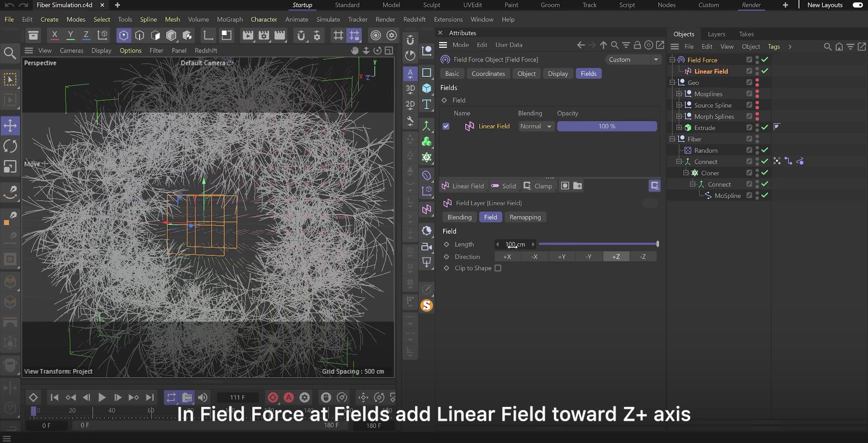
# Keyframe the Linear Field's Z position at 350 cm, then -350 cm at frame 40, and replay
pyautogui.click(705, 71)
pyautogui.click(495, 72)
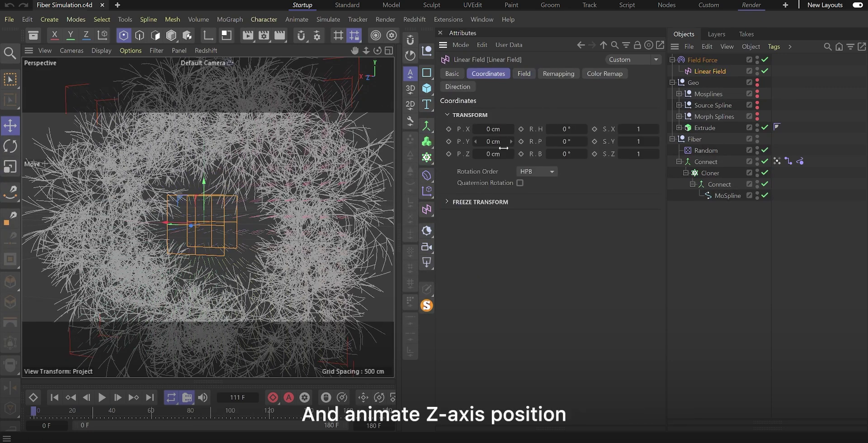
pyautogui.moveTo(499, 154); pyautogui.dragTo(499, 154)
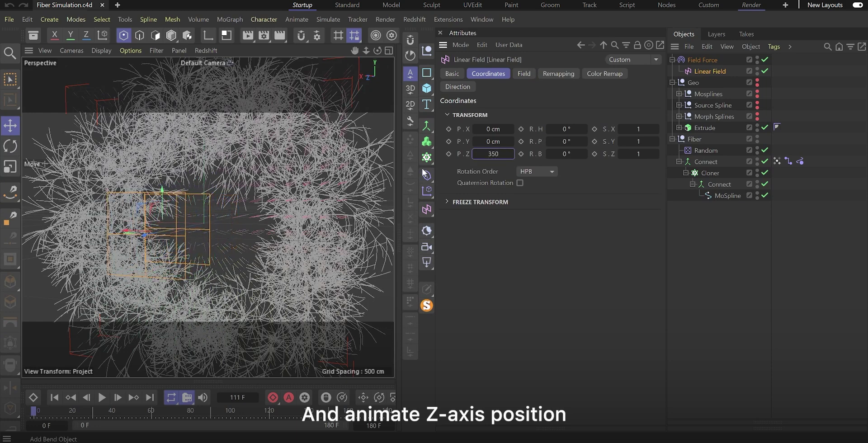
pyautogui.write('350')
pyautogui.click(449, 153)
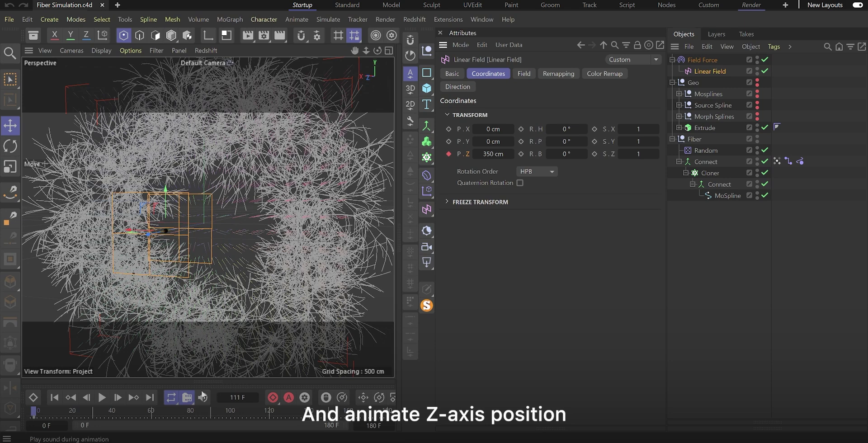
pyautogui.click(112, 410)
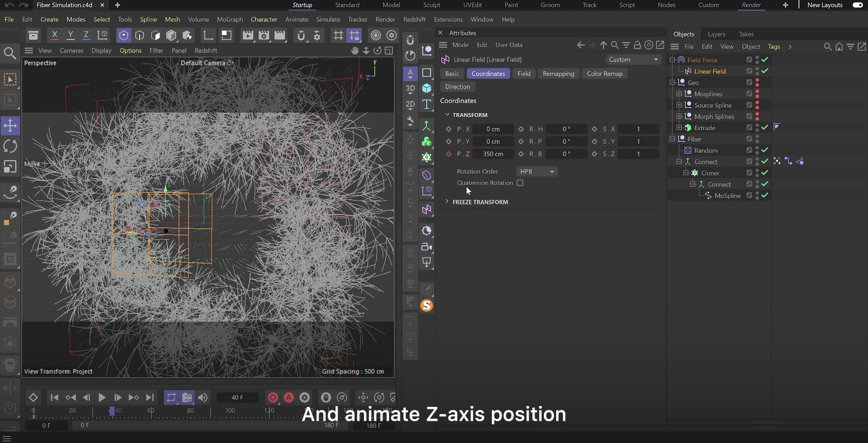
pyautogui.doubleClick(493, 154)
pyautogui.write('-350')
pyautogui.press('Return')
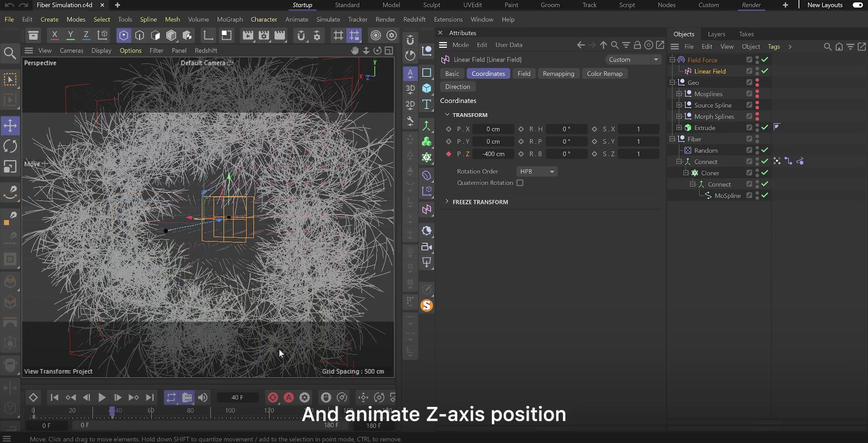
pyautogui.hotkey('ctrl', 'shift', 'a')
pyautogui.click(62, 398)
pyautogui.click(102, 397)
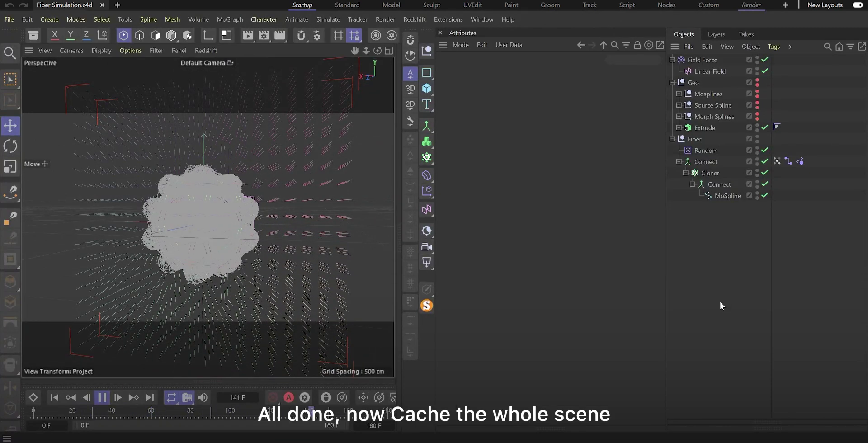
# Pause playback and calculate the cache on Connect's Rope tag
pyautogui.click(102, 397)
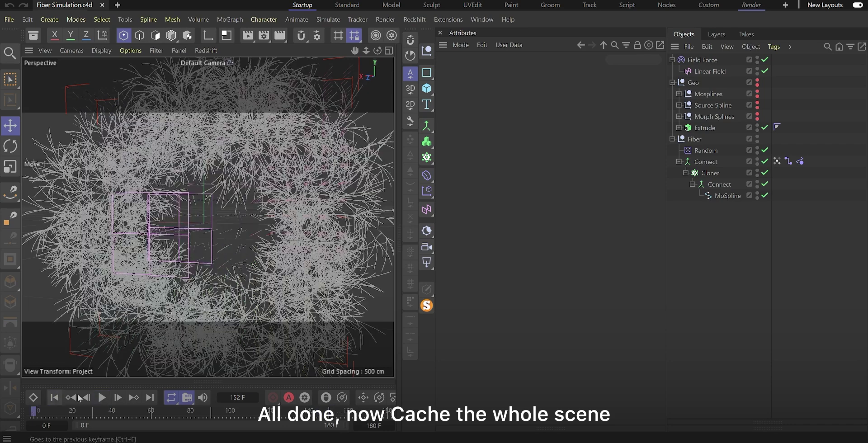
pyautogui.click(801, 162)
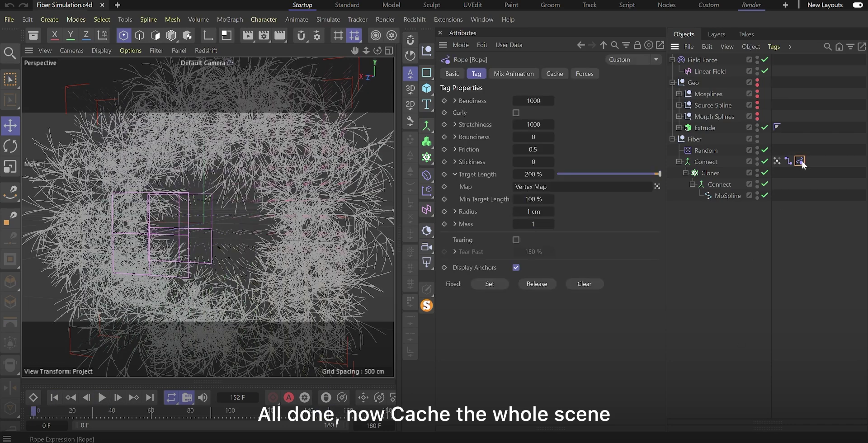
pyautogui.click(554, 73)
pyautogui.click(581, 116)
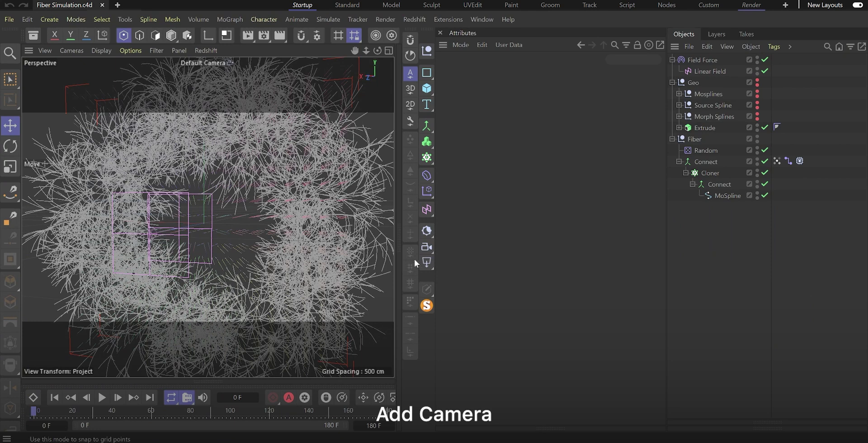
# Add a standard RS Camera and set the render height to 1280 for a square 1280 × 1280 output
pyautogui.click(430, 249)
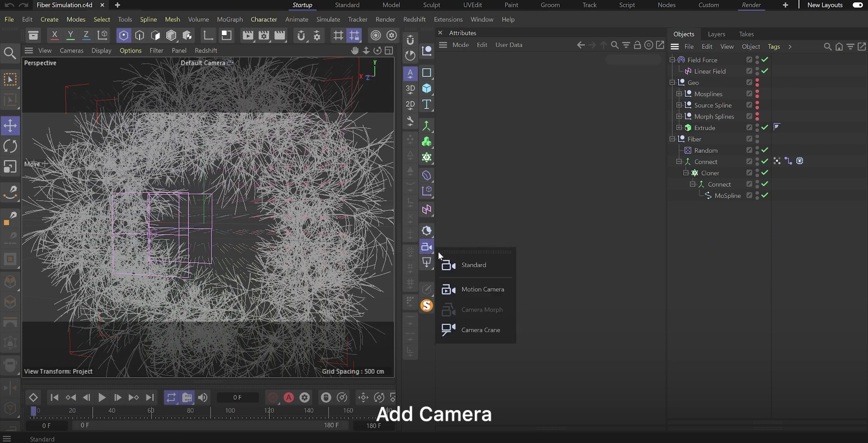
pyautogui.click(470, 266)
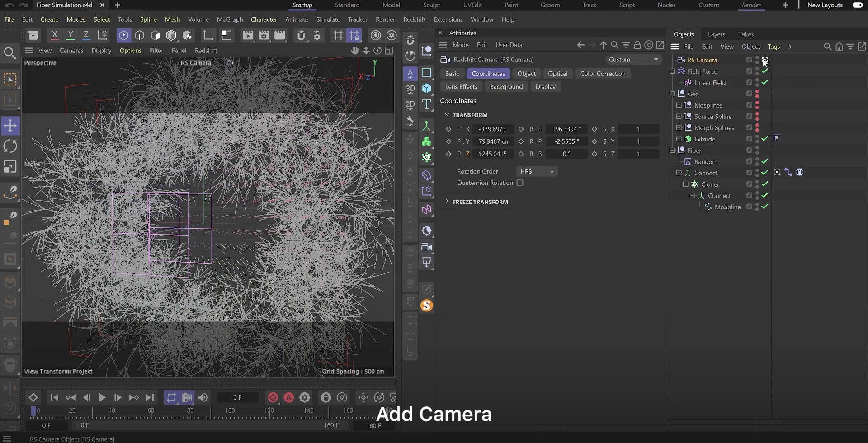
pyautogui.click(279, 35)
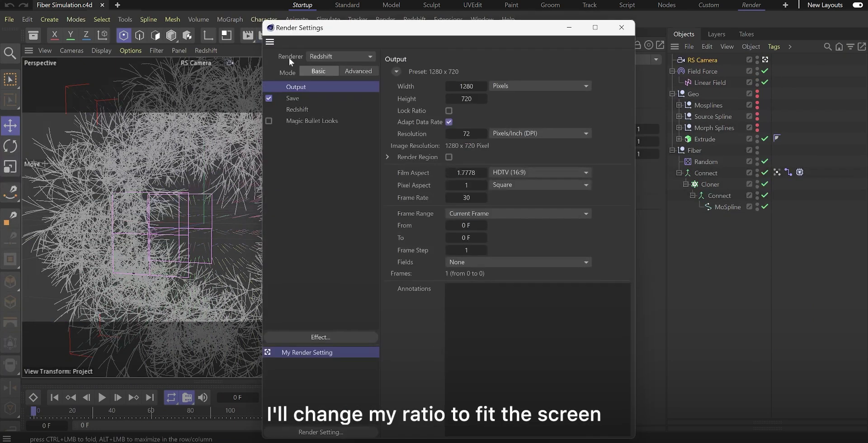
pyautogui.write('128')
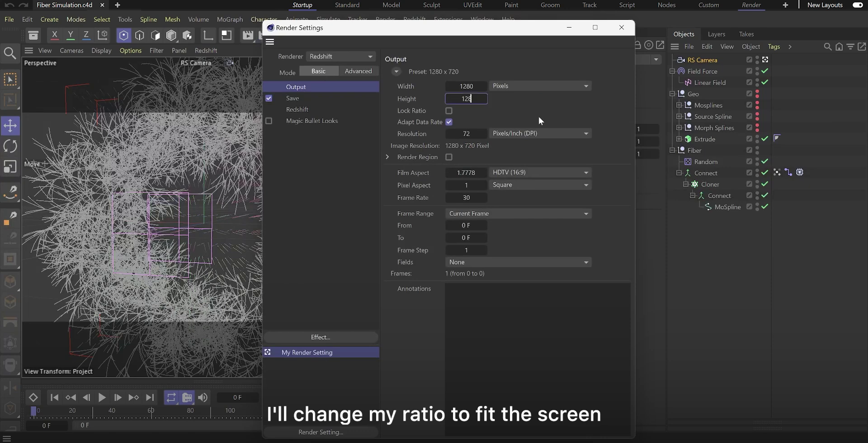
pyautogui.write('0')
pyautogui.press('Return')
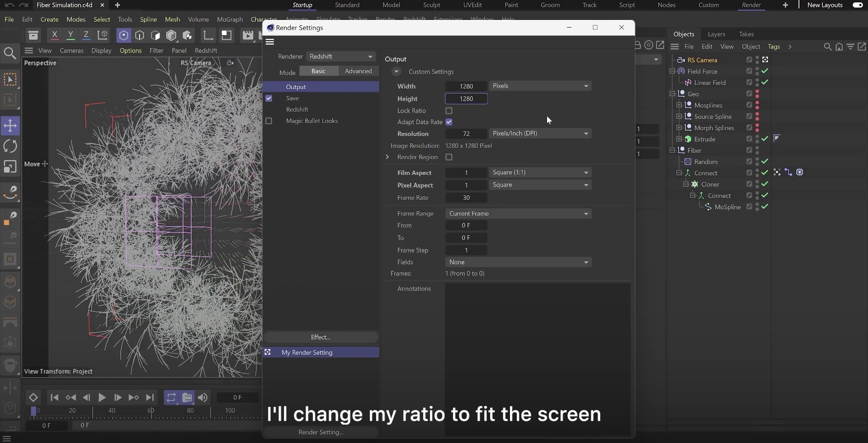
pyautogui.click(620, 28)
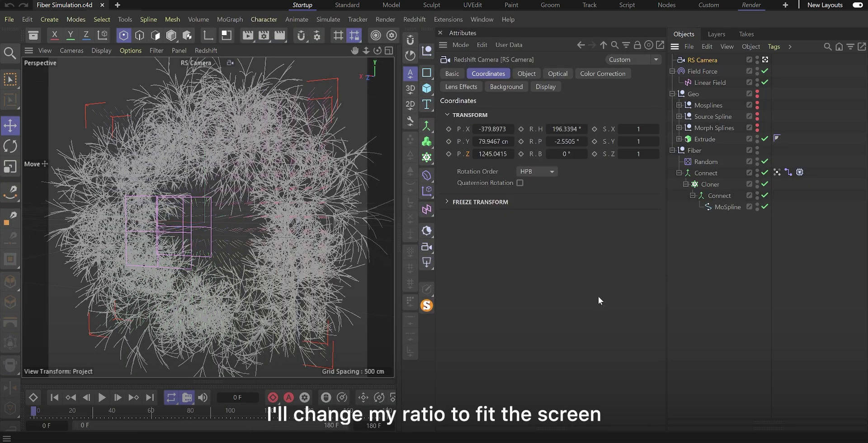
# Start an interactive Redshift render and give Connect an RS Object tag with Capsules curve mode
pyautogui.click(397, 241)
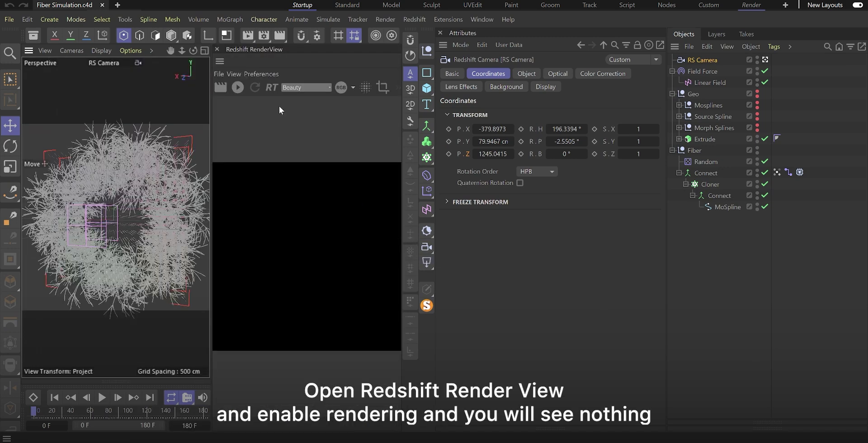
pyautogui.click(238, 88)
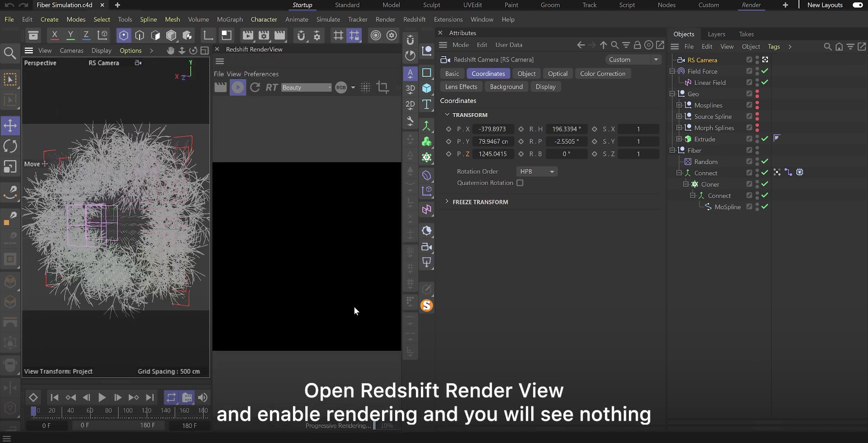
pyautogui.rightClick(713, 170)
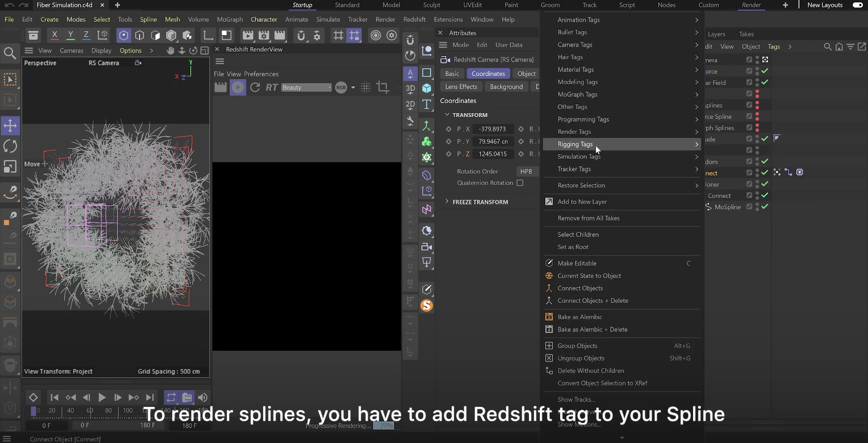
pyautogui.moveTo(593, 133)
pyautogui.click(740, 175)
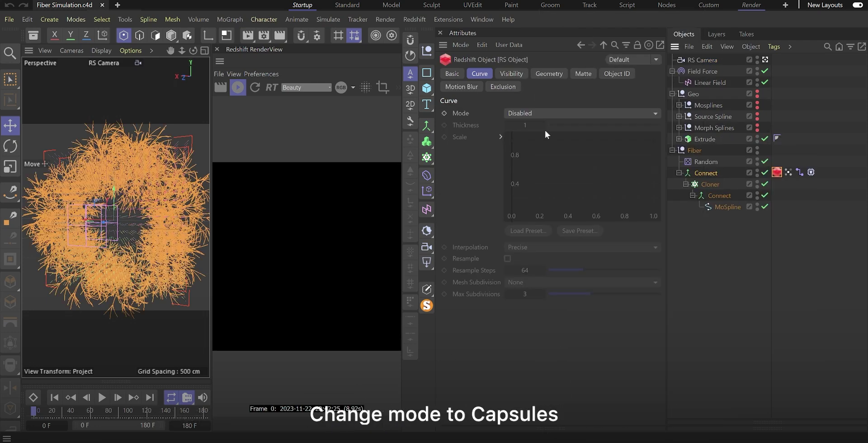
pyautogui.click(522, 113)
pyautogui.click(537, 179)
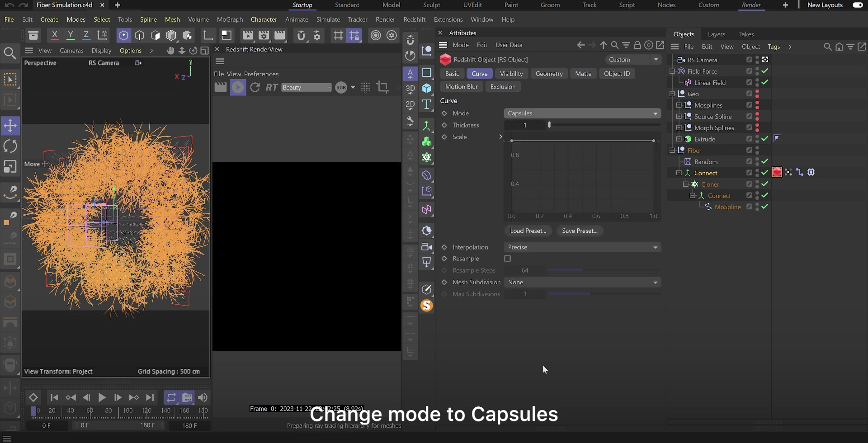
pyautogui.click(128, 410)
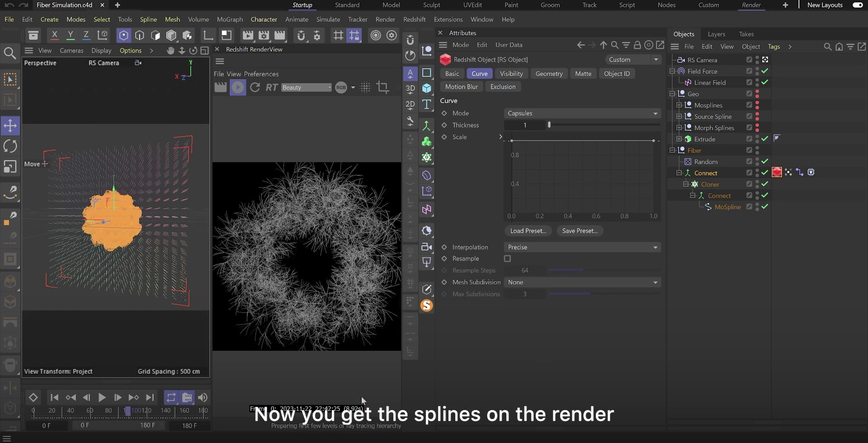
pyautogui.click(703, 59)
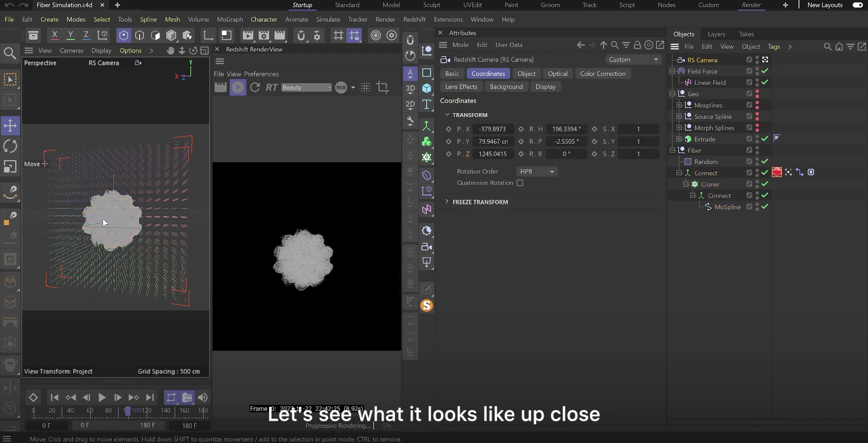
# Set the Connect Redshift Object tag's curve Thickness to 0.4 and Mesh Subdivision to Fixed
pyautogui.scroll(2, 115, 218)
pyautogui.scroll(5, 116, 218)
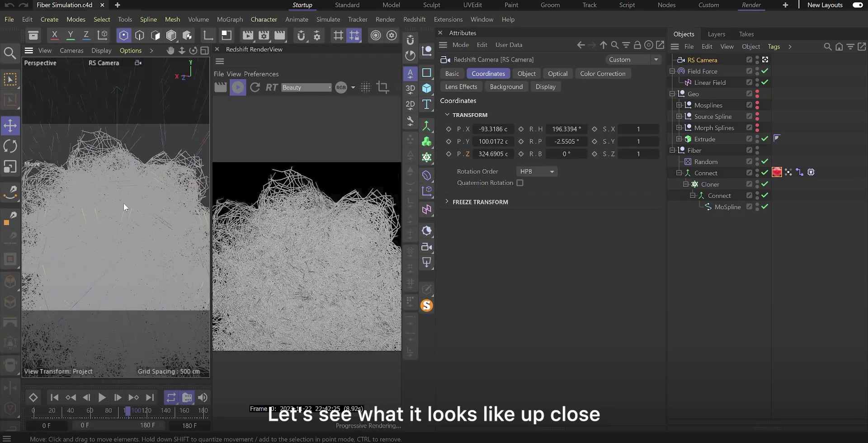
pyautogui.scroll(3, 121, 214)
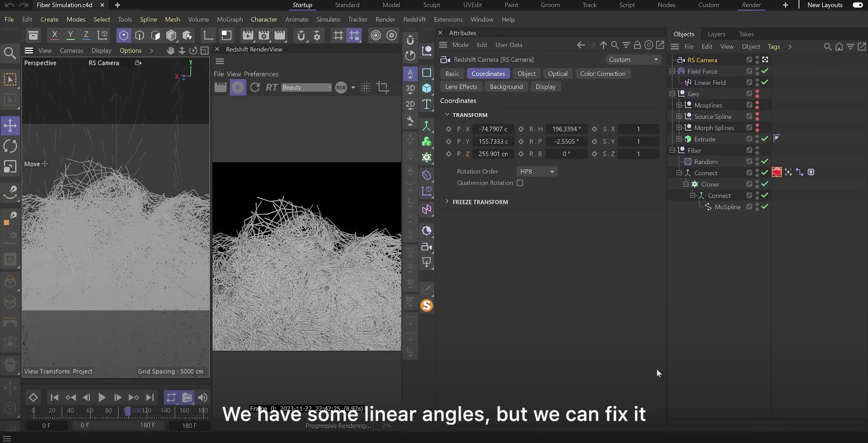
pyautogui.click(777, 173)
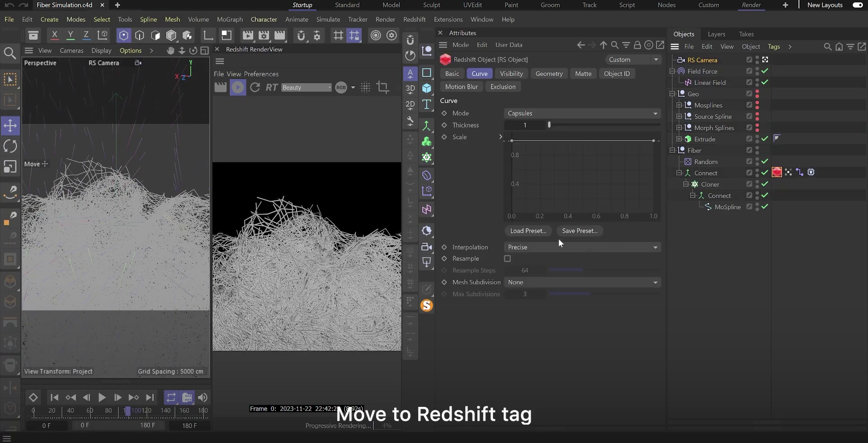
pyautogui.click(512, 130)
pyautogui.write('.')
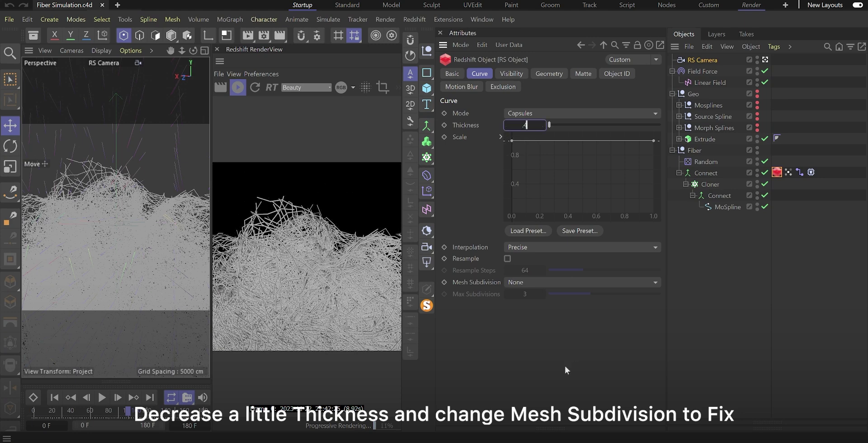
pyautogui.write('4')
pyautogui.press('Return')
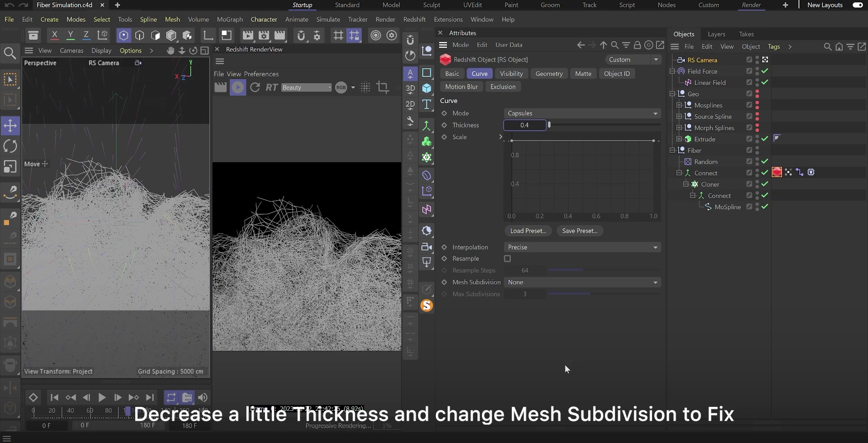
pyautogui.click(514, 283)
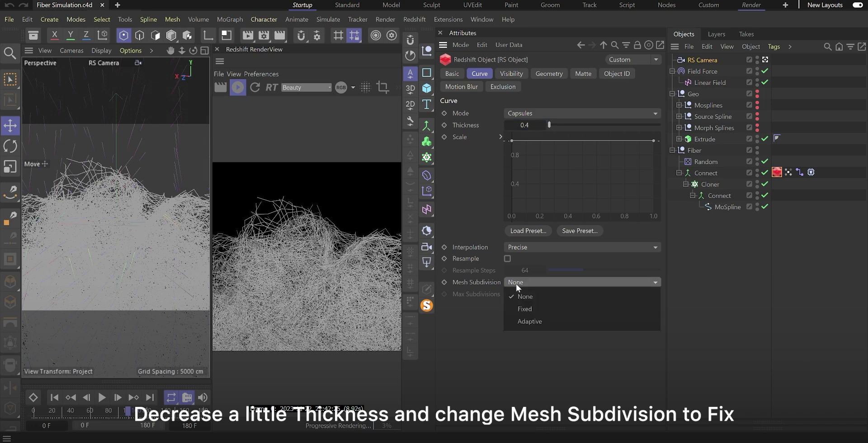
pyautogui.click(526, 311)
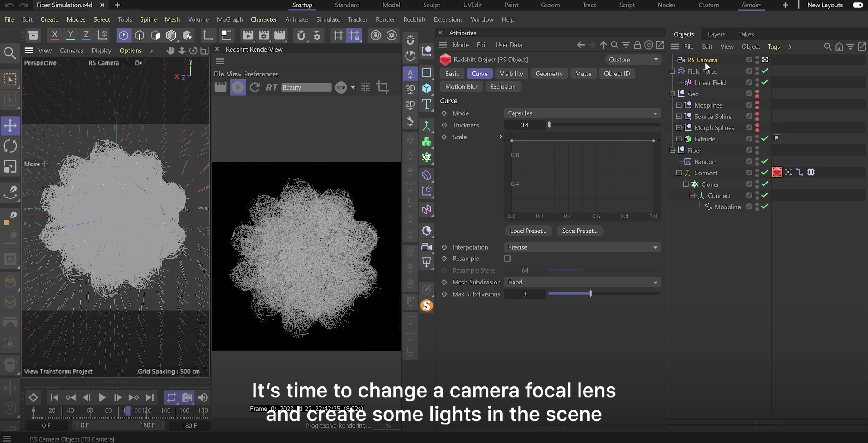
# Set the RS Camera's focal length to 75 mm
pyautogui.click(703, 60)
pyautogui.click(526, 73)
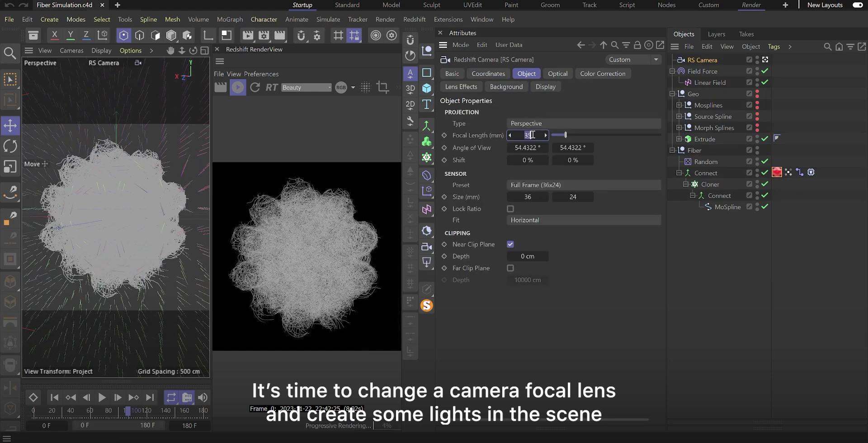
pyautogui.press('Return')
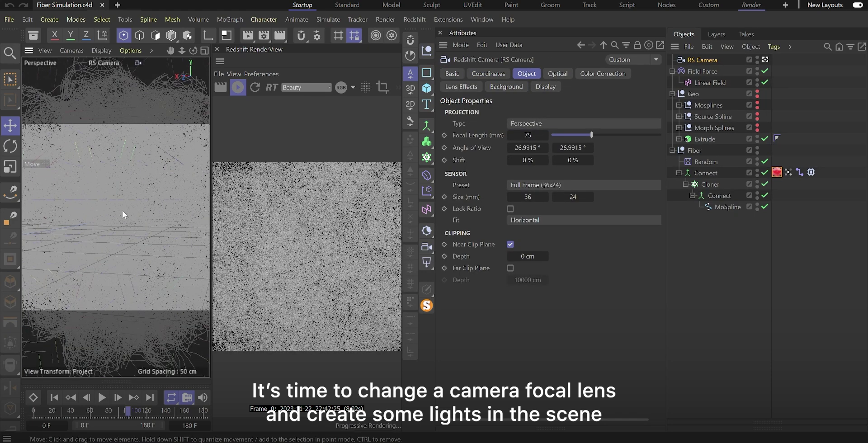
pyautogui.scroll(-5, 120, 211)
pyautogui.click(693, 253)
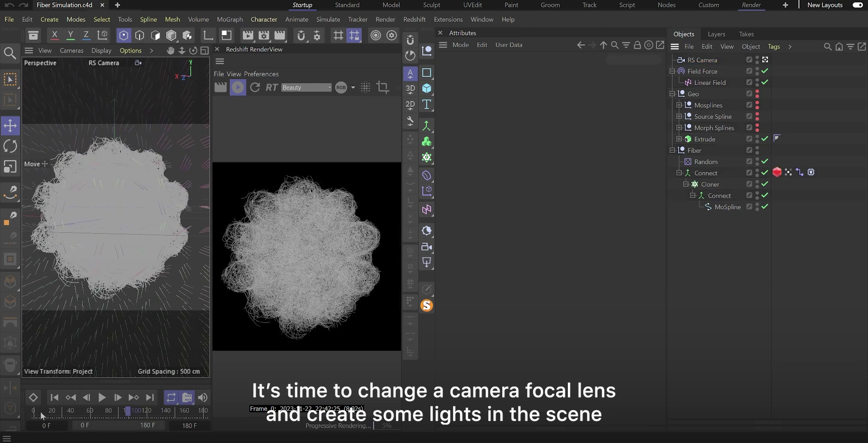
# Add an RS Area Light and move it to Z position -1000 cm
pyautogui.click(427, 50)
pyautogui.click(488, 73)
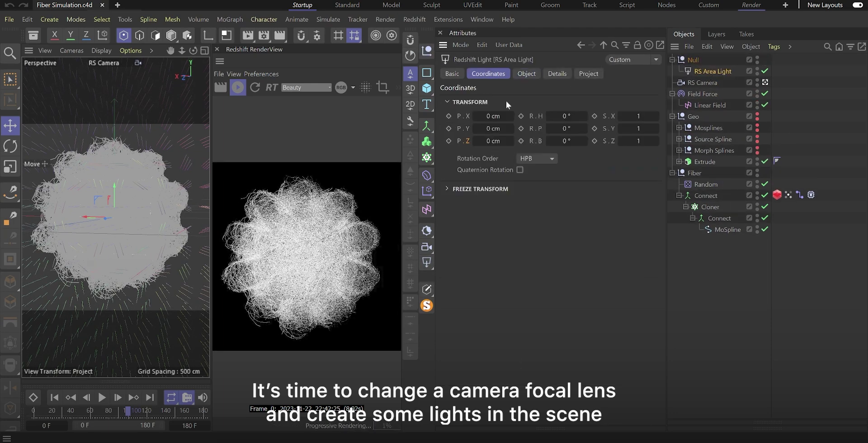
pyautogui.click(493, 140)
pyautogui.write('-1000')
pyautogui.press('Return')
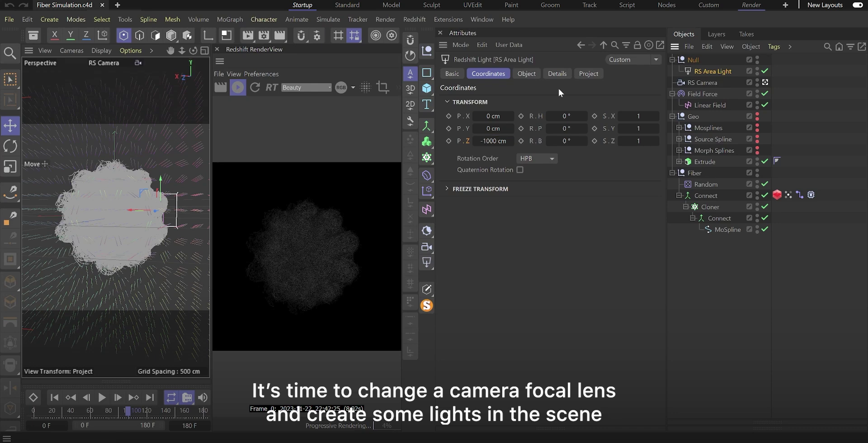
# Give the area light a 500x500 cm size, spread 0.2 and intensity 25
pyautogui.click(526, 74)
pyautogui.doubleClick(534, 311)
pyautogui.write('500')
pyautogui.press('Tab')
pyautogui.write('500')
pyautogui.press('Return')
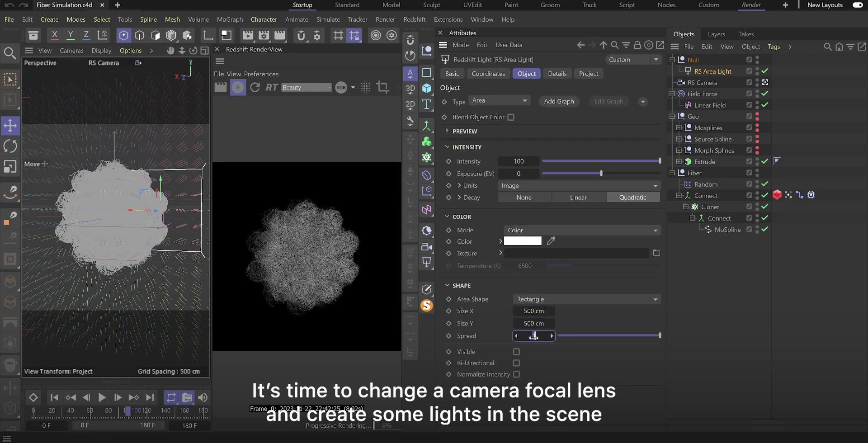
pyautogui.doubleClick(534, 336)
pyautogui.write('0.2')
pyautogui.press('Return')
pyautogui.doubleClick(519, 162)
pyautogui.write('25')
pyautogui.press('Return')
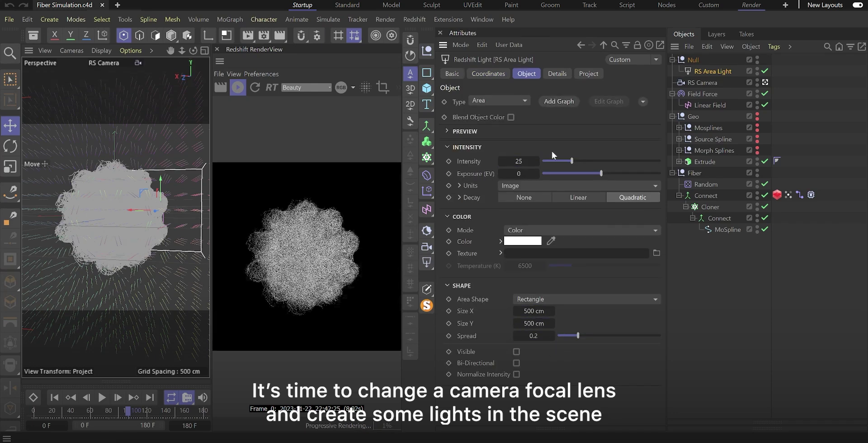
# Rotate the light's parent Null to -45° heading, then return to an earlier frame
pyautogui.click(693, 59)
pyautogui.click(489, 73)
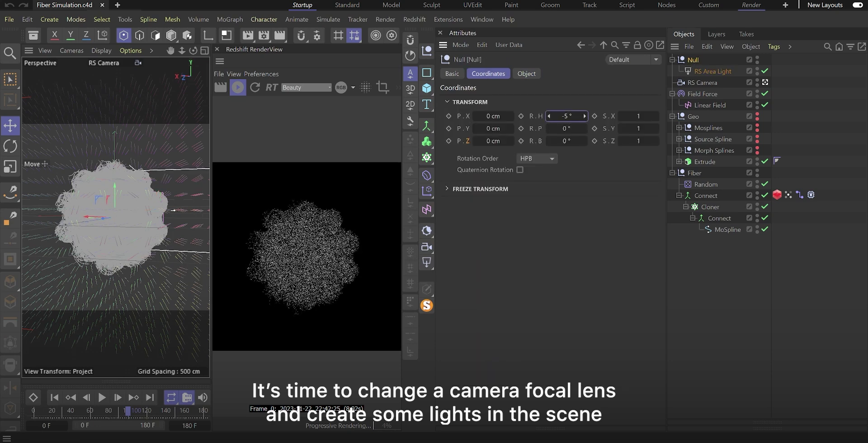
pyautogui.doubleClick(564, 116)
pyautogui.write('-45')
pyautogui.press('Return')
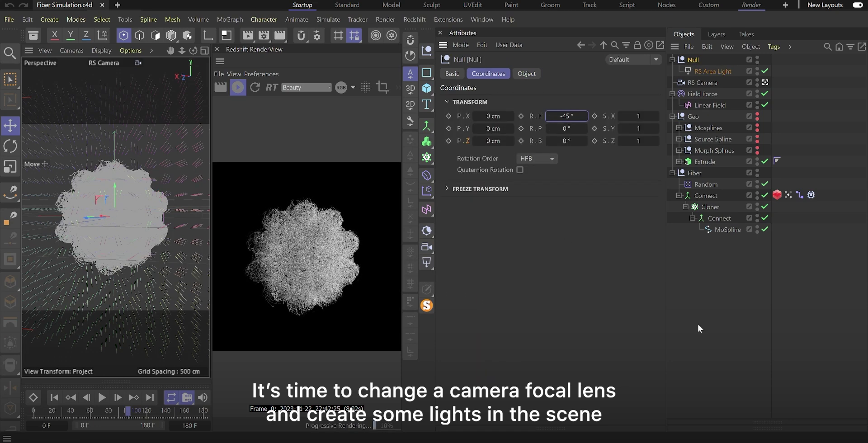
pyautogui.moveTo(136, 411); pyautogui.dragTo(88, 411)
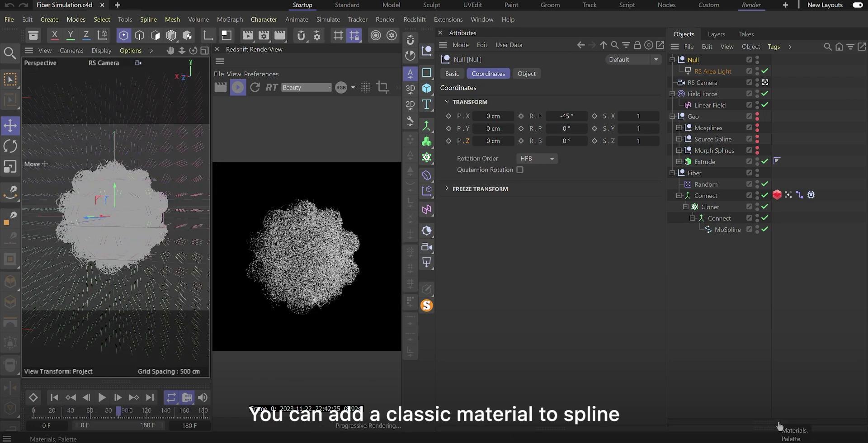
# Create a new RS Standard material and apply it to the Connect fibers
pyautogui.click(782, 426)
pyautogui.click(693, 233)
pyautogui.moveTo(687, 271)
pyautogui.click(644, 258)
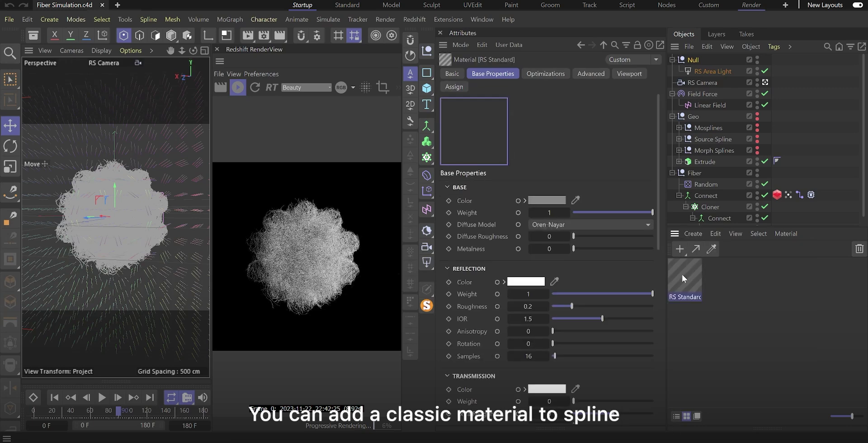
pyautogui.moveTo(682, 275); pyautogui.dragTo(706, 197)
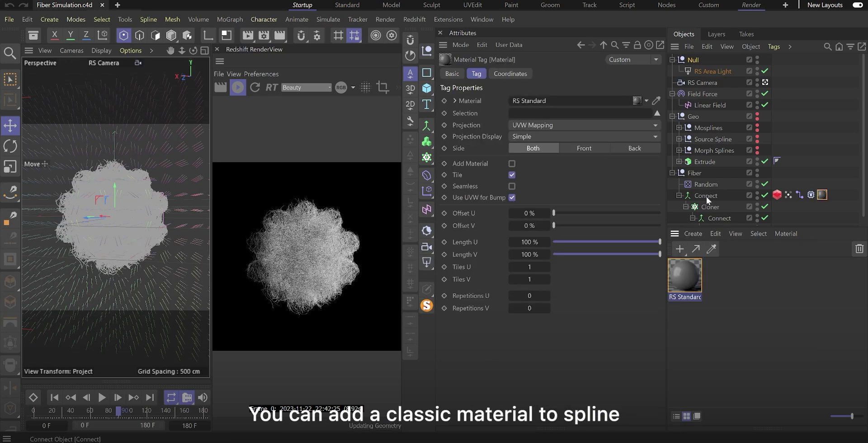
# Set the material's reflection weight to 0.25, IOR to 1.2, and base colour brightness to 80%
pyautogui.click(687, 276)
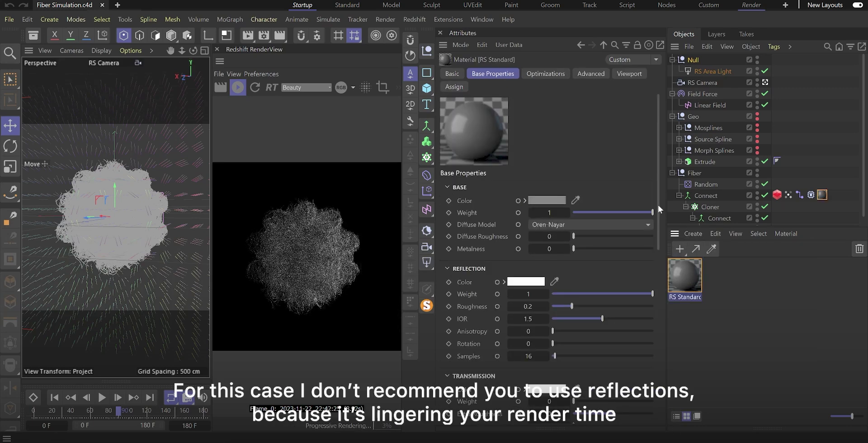
pyautogui.scroll(-3, 658, 205)
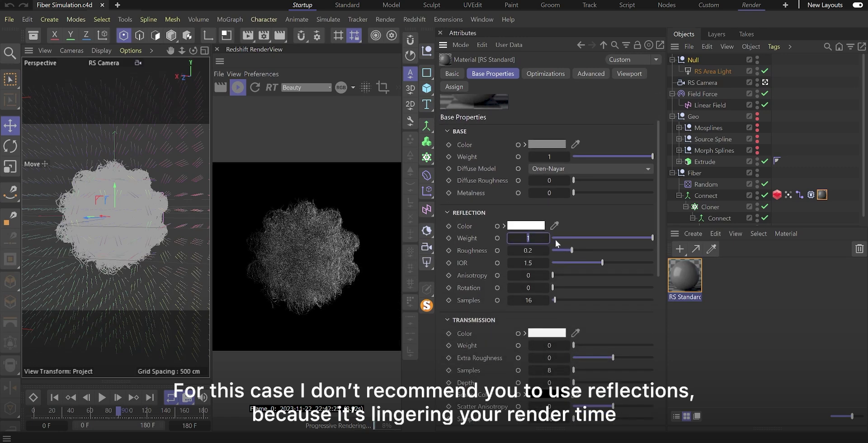
pyautogui.write('0.25')
pyautogui.press('Return')
pyautogui.click(531, 263)
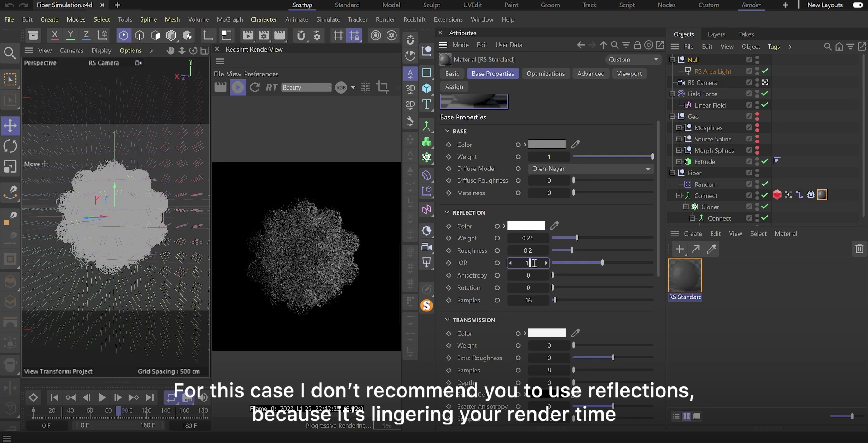
pyautogui.click(548, 145)
pyautogui.click(553, 275)
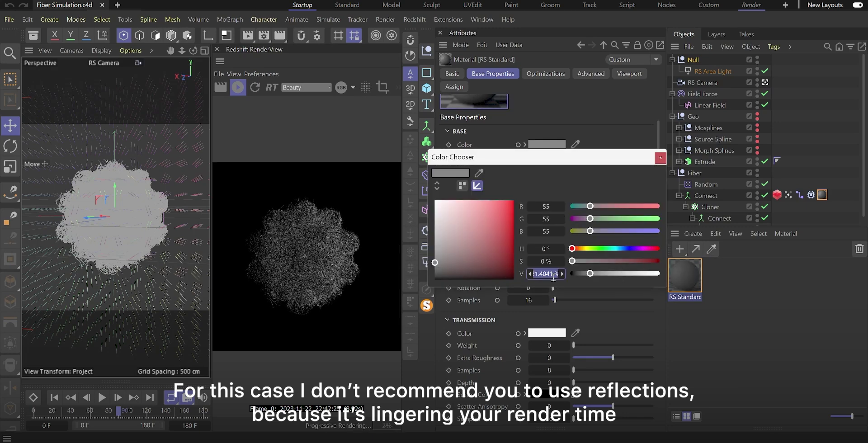
pyautogui.write('80')
pyautogui.press('Return')
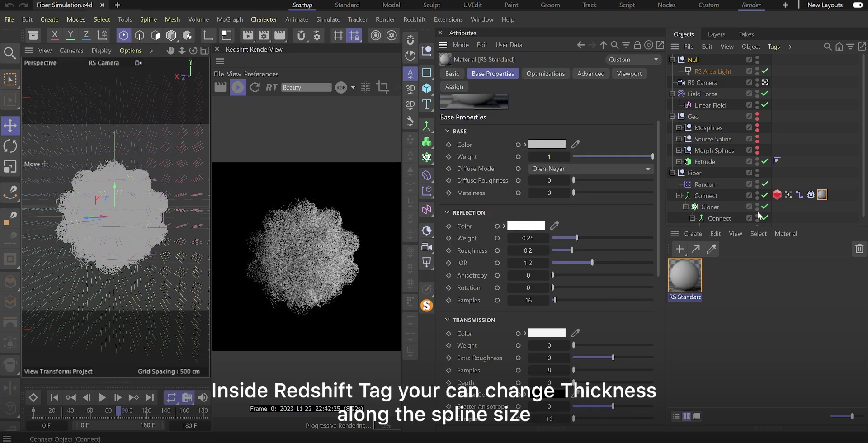
# Drag the Redshift tag's Scale curve end point down to about 0.4 to taper the fibers
pyautogui.click(777, 194)
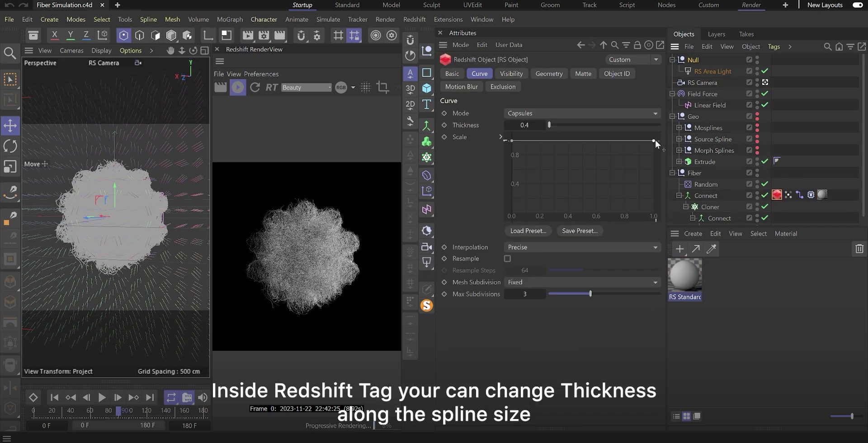
pyautogui.moveTo(656, 140); pyautogui.dragTo(666, 181)
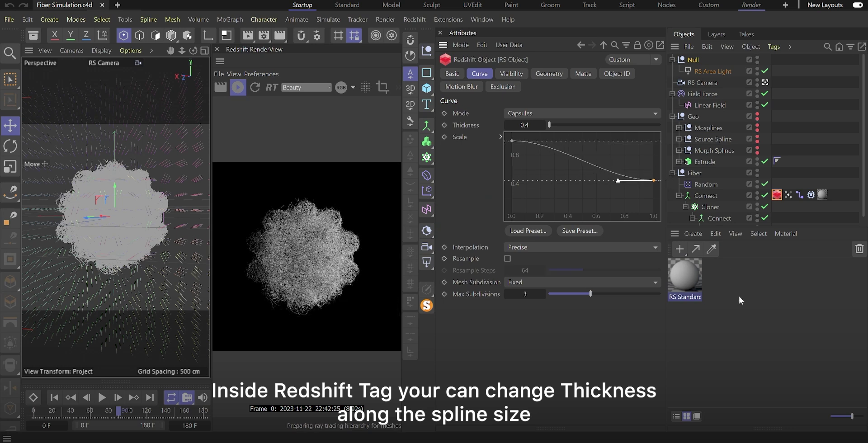